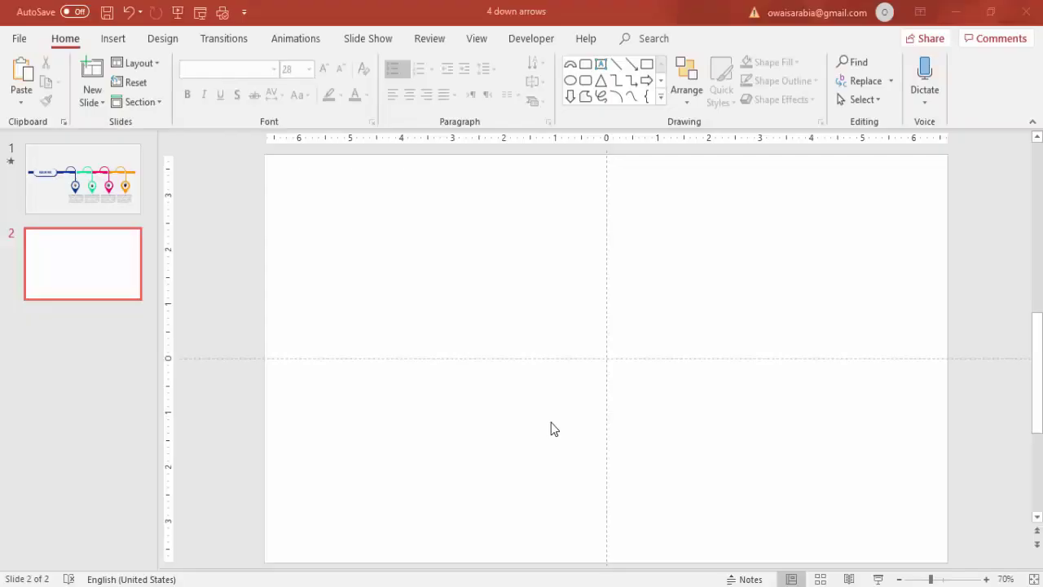
# Step: Draw a long thin rectangle bar left of the slide's centre
pyautogui.click(113, 39)
pyautogui.click(232, 103)
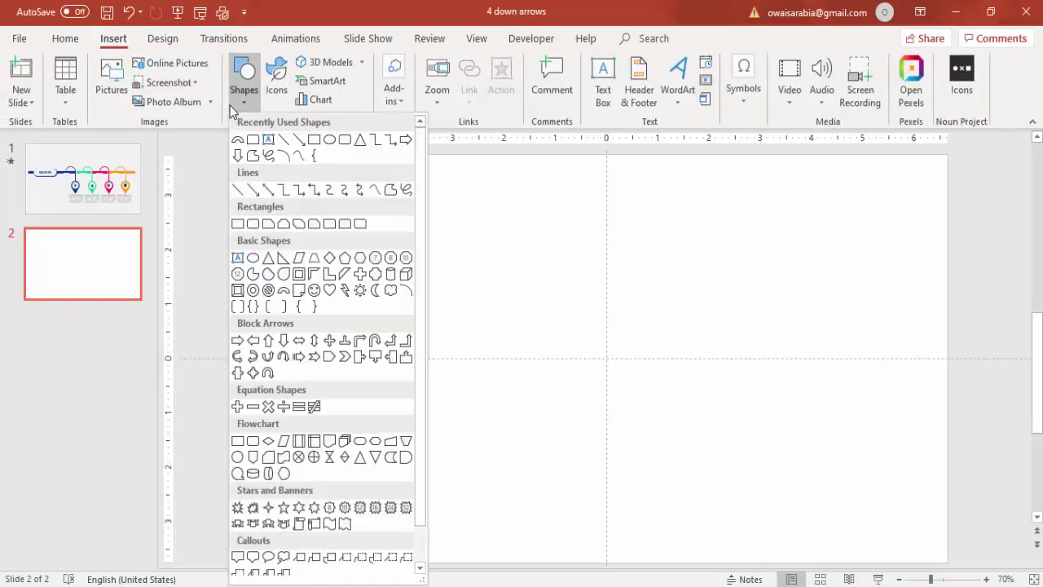
pyautogui.click(237, 223)
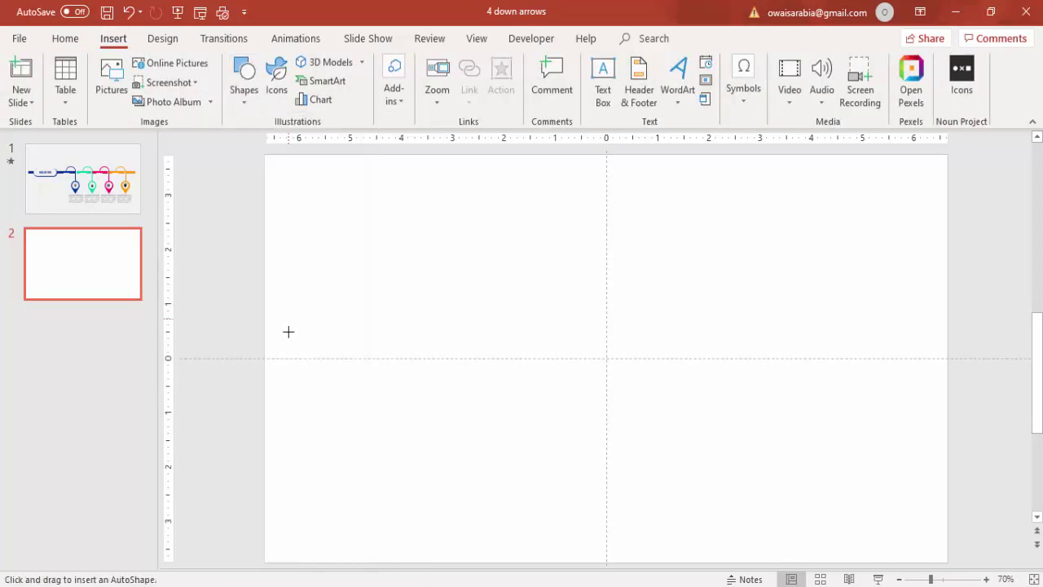
pyautogui.moveTo(286, 346); pyautogui.dragTo(579, 361)
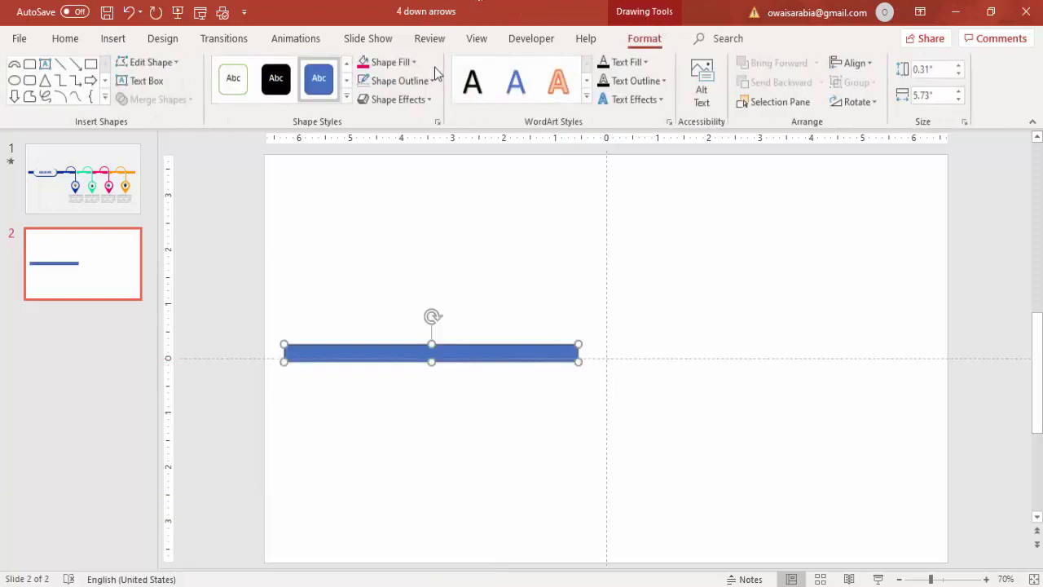
# Step: Remove the bar's outline and align it on the horizontal centre guide
pyautogui.click(430, 81)
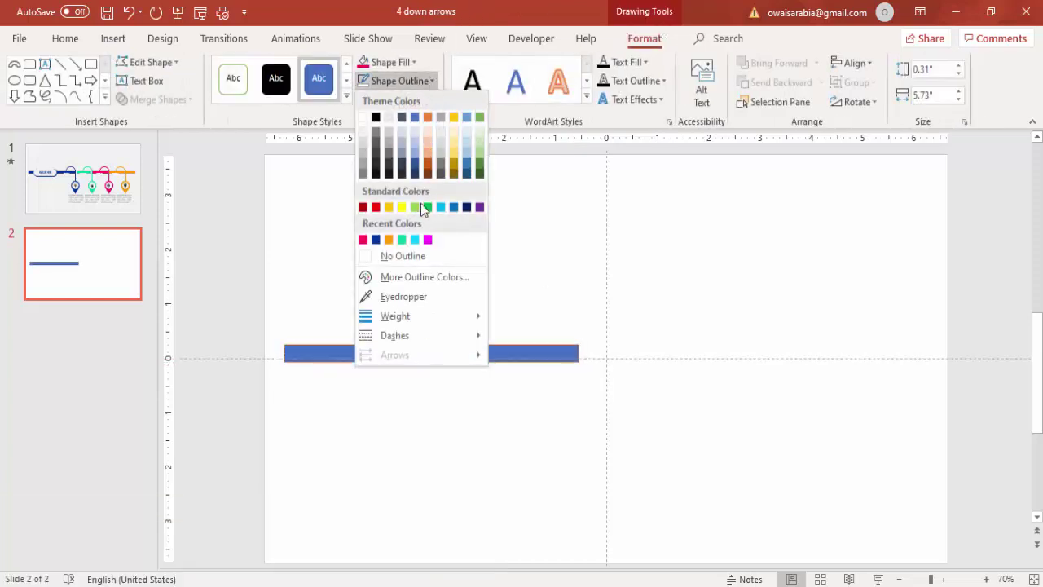
pyautogui.click(411, 257)
pyautogui.moveTo(489, 354); pyautogui.dragTo(489, 356)
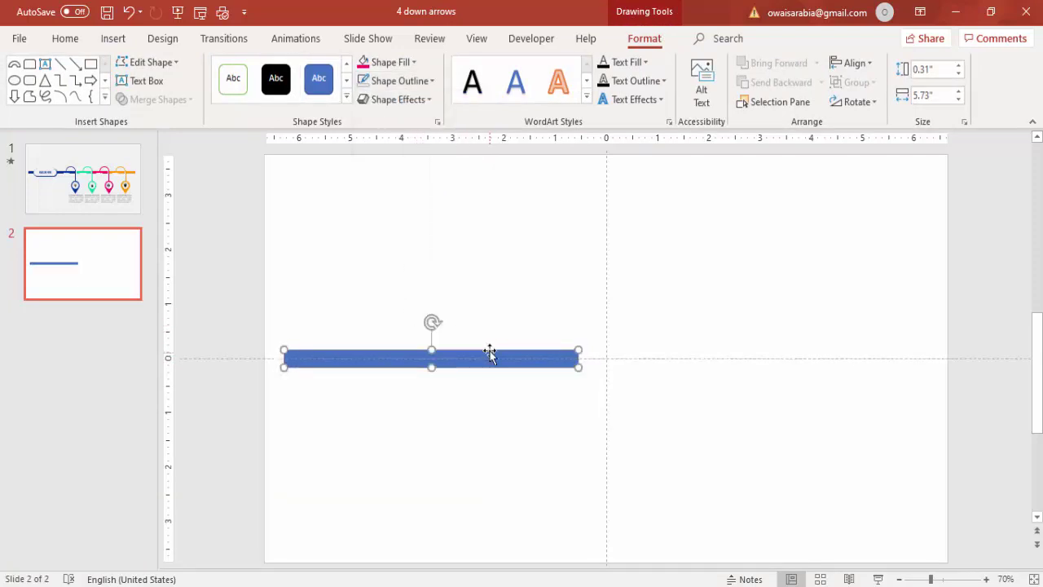
pyautogui.click(484, 278)
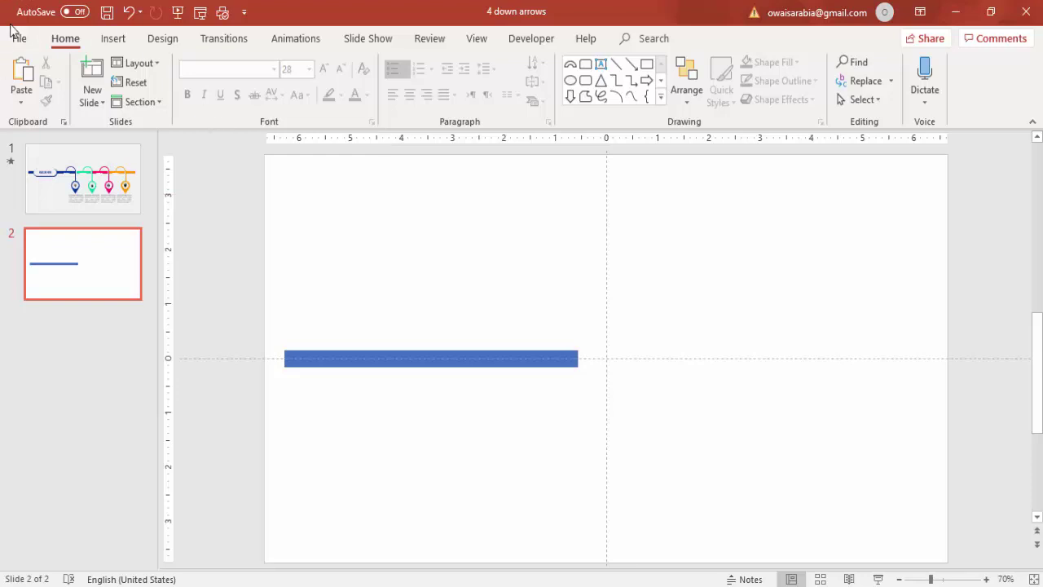
# Step: Draw a 0.94" × 2.61" rounded rectangle over the bar, round it into a pill, remove its outline
pyautogui.click(113, 39)
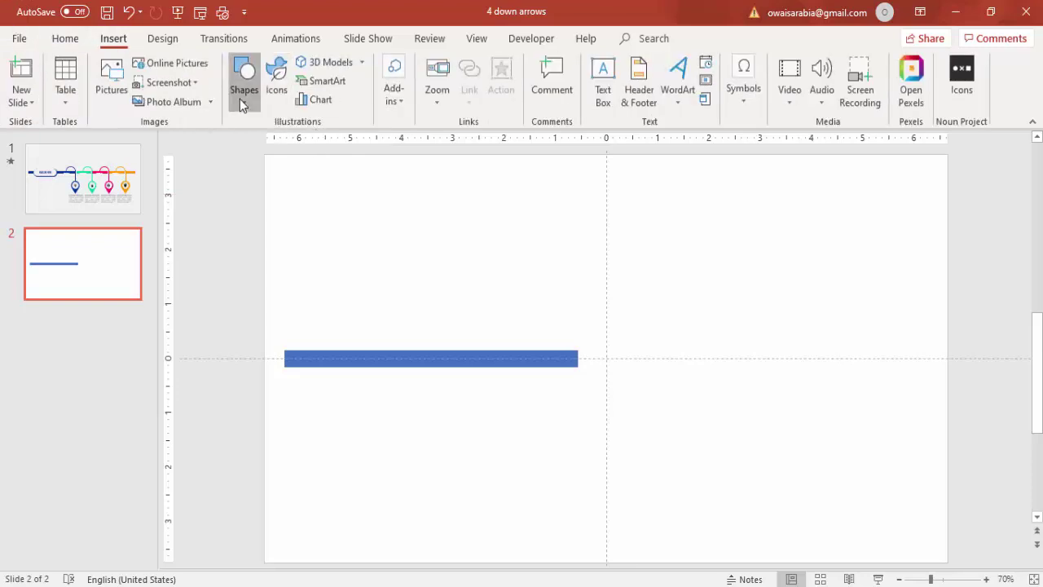
pyautogui.click(244, 82)
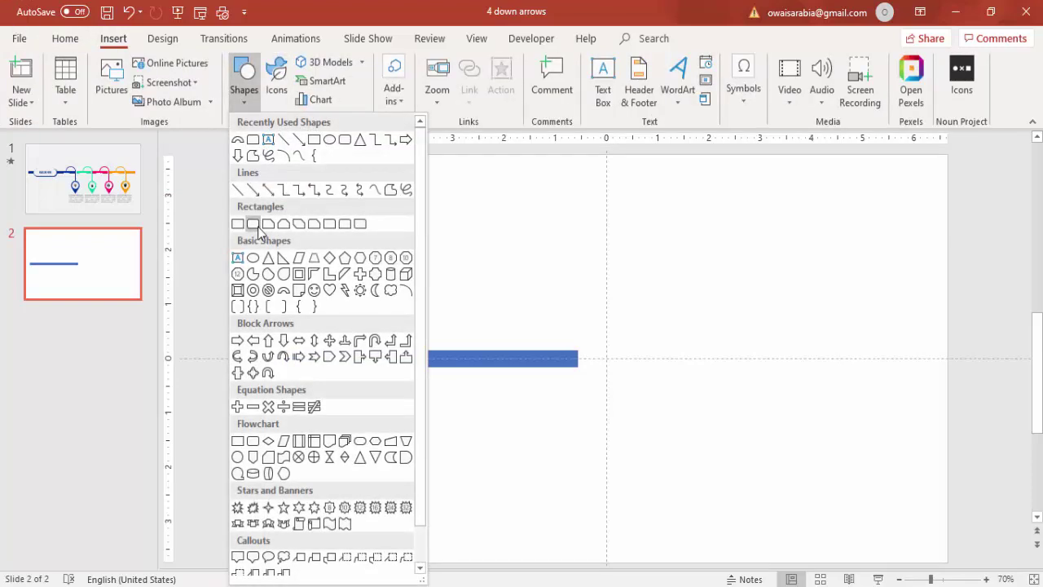
pyautogui.click(257, 227)
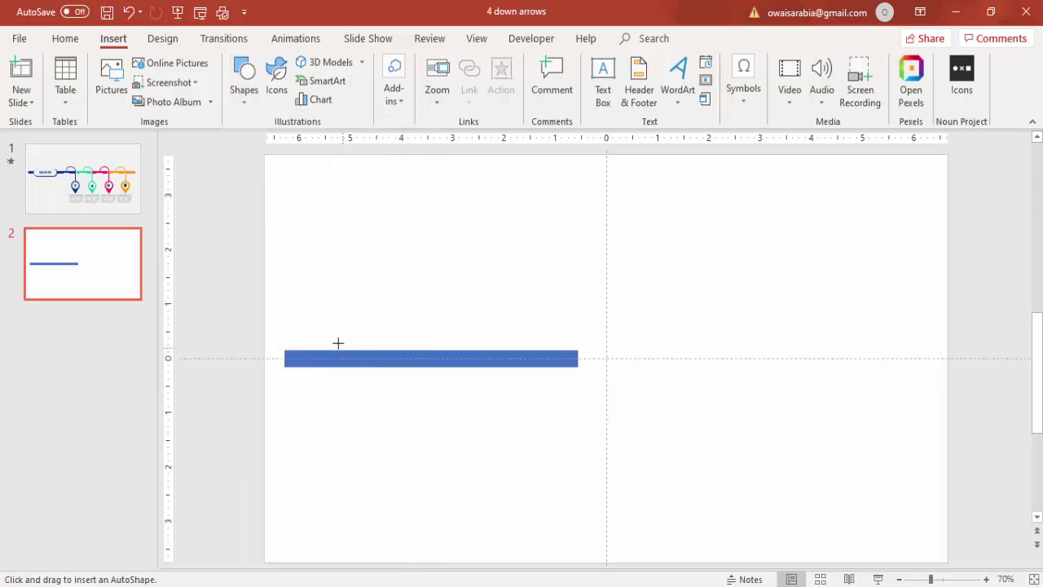
pyautogui.moveTo(370, 375); pyautogui.dragTo(466, 383)
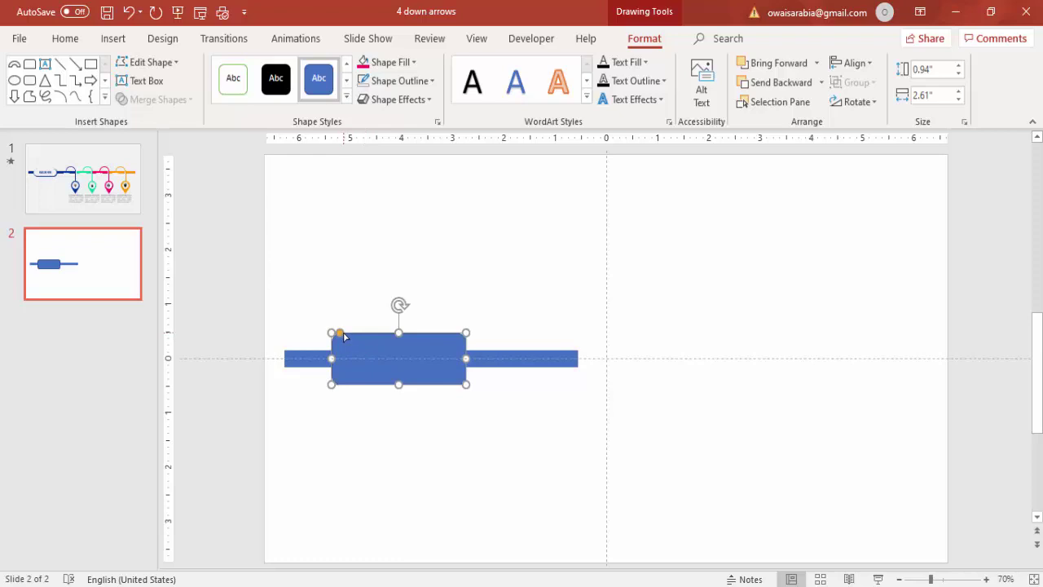
pyautogui.moveTo(340, 332); pyautogui.dragTo(459, 341)
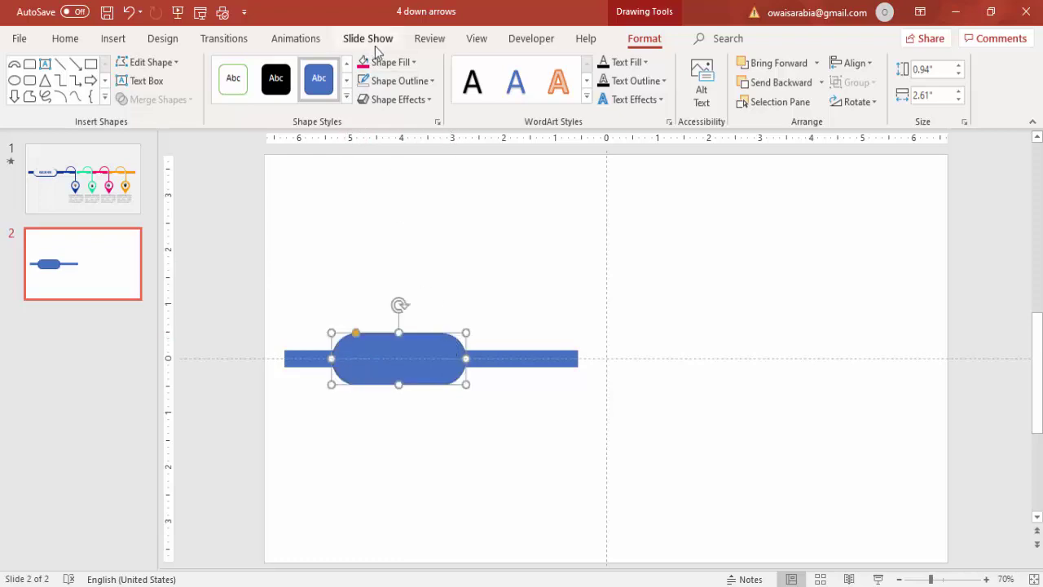
pyautogui.click(420, 81)
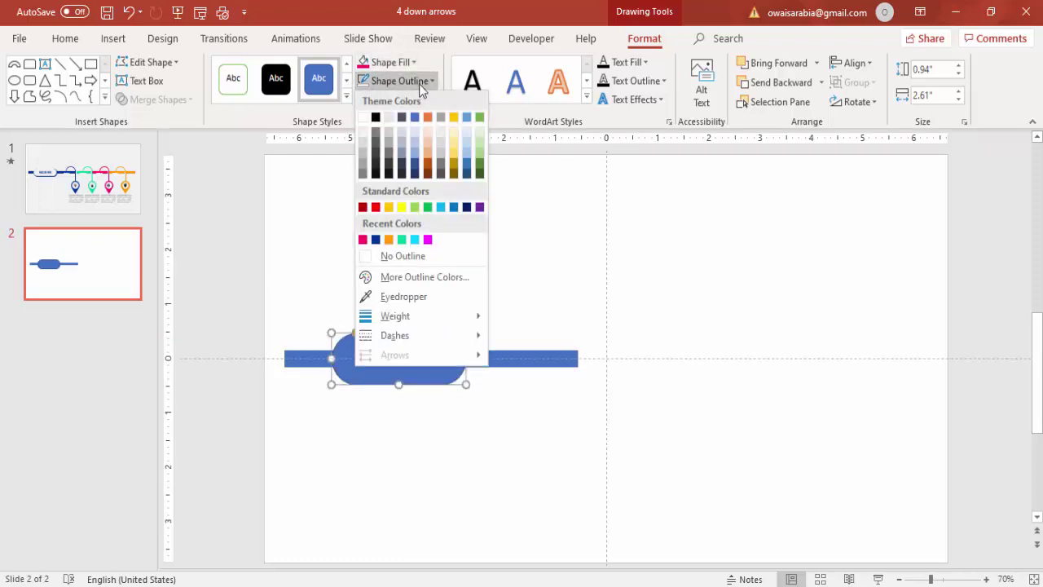
pyautogui.click(396, 262)
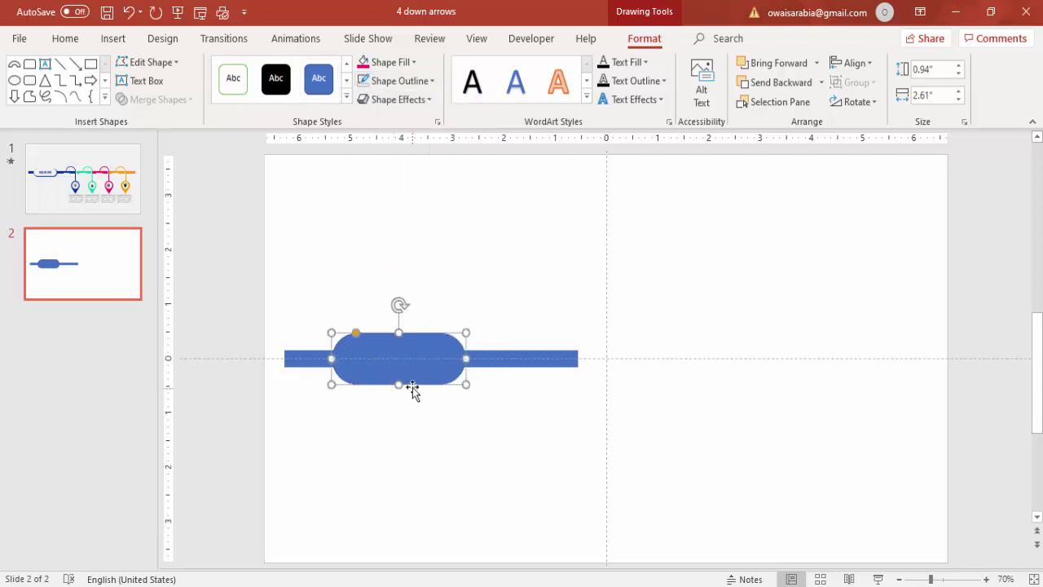
# Step: Duplicate the pill, shrink it to 0.84" × 2.35", fill it light grey, centre it in the blue pill
pyautogui.moveTo(411, 390); pyautogui.dragTo(419, 311)
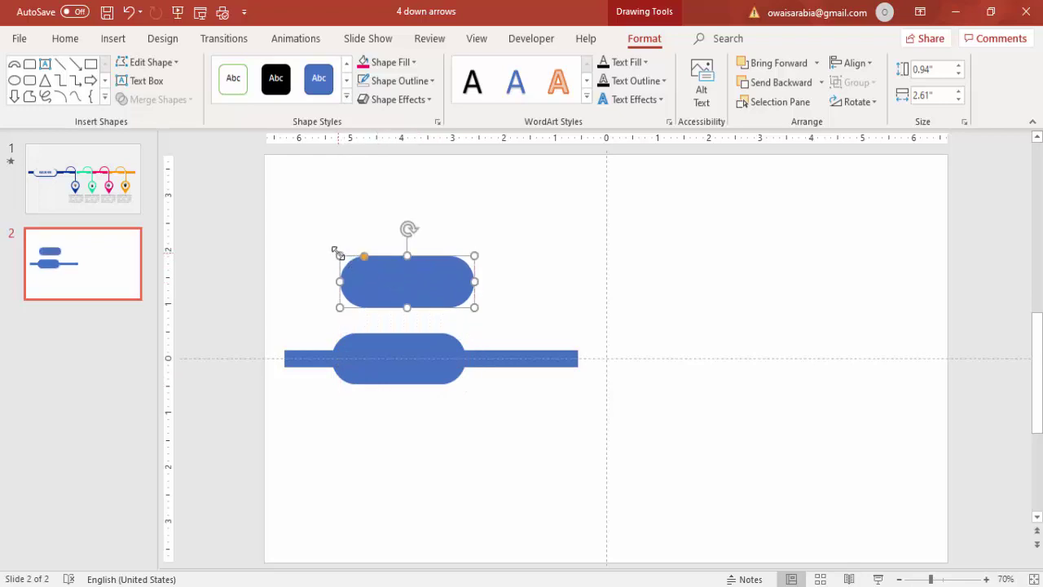
pyautogui.moveTo(339, 255); pyautogui.dragTo(354, 272)
pyautogui.click(409, 63)
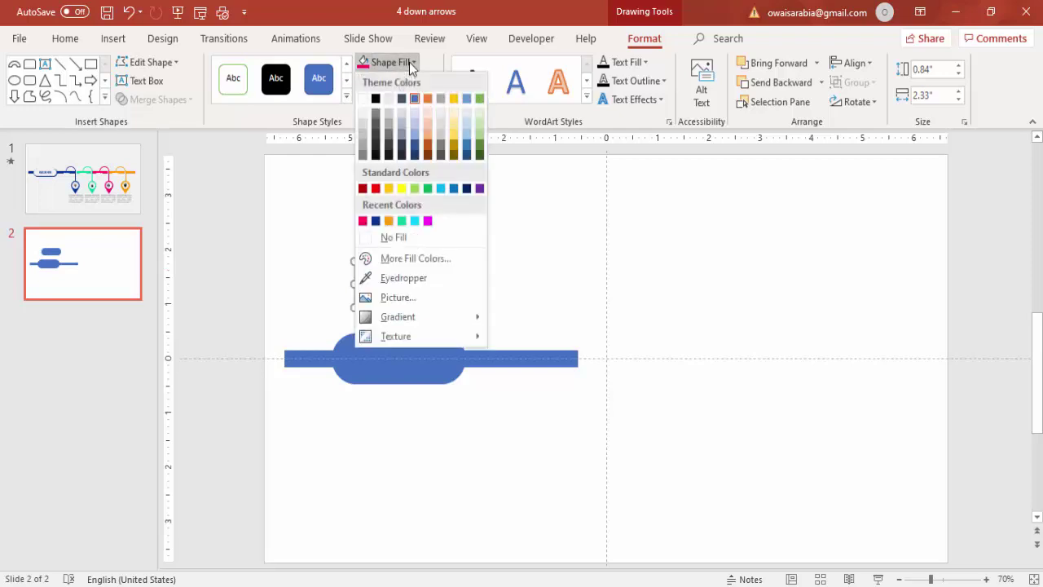
pyautogui.click(364, 119)
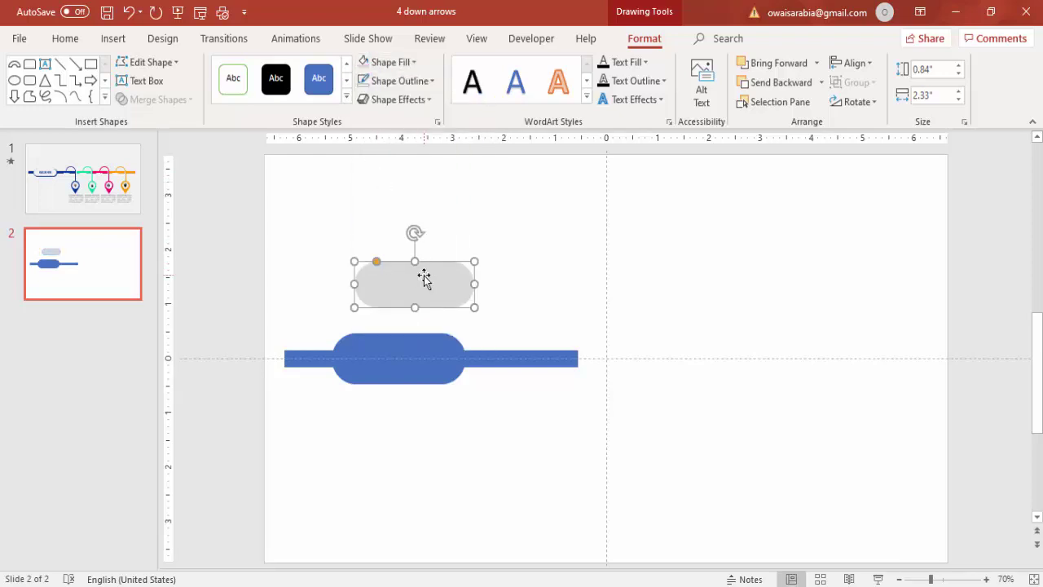
pyautogui.moveTo(424, 275); pyautogui.dragTo(460, 357)
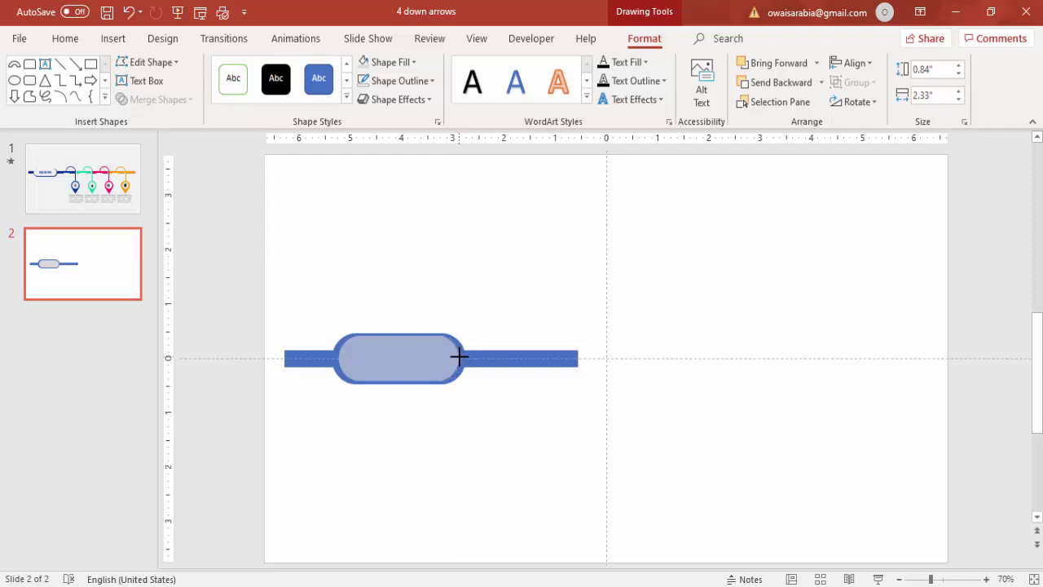
pyautogui.moveTo(459, 357); pyautogui.dragTo(459, 357)
pyautogui.click(470, 407)
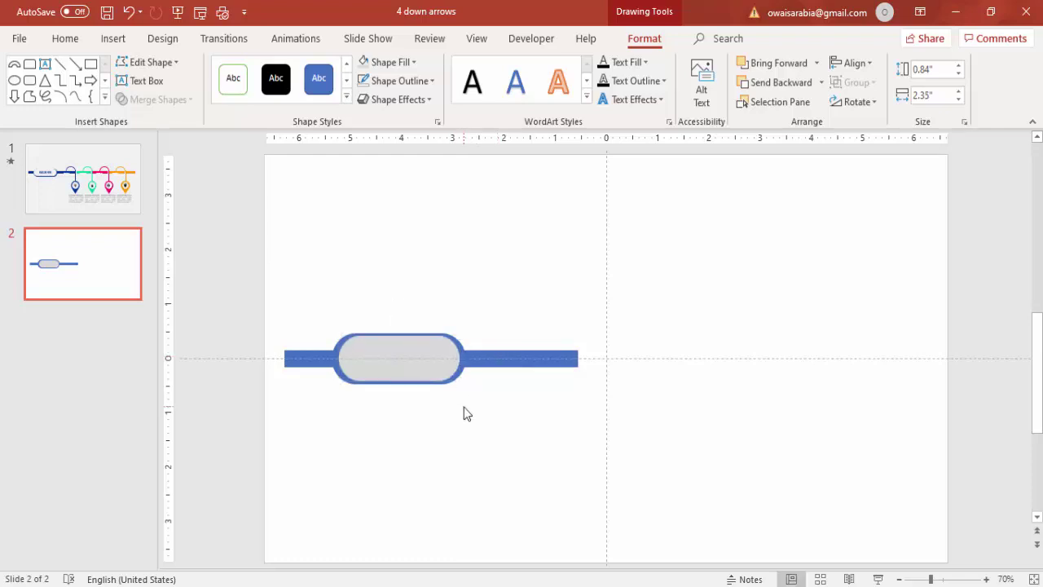
pyautogui.click(424, 360)
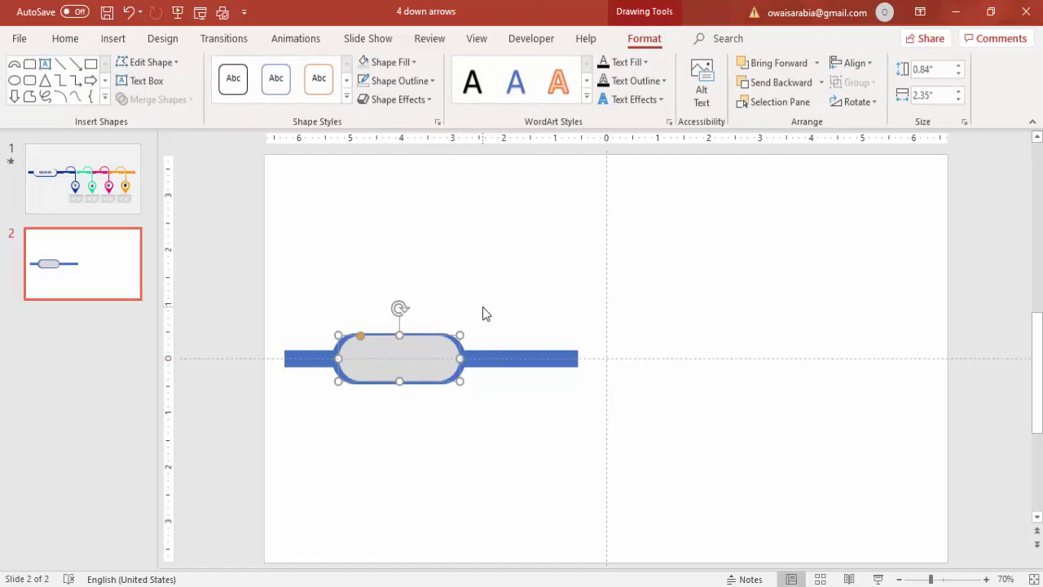
pyautogui.click(483, 313)
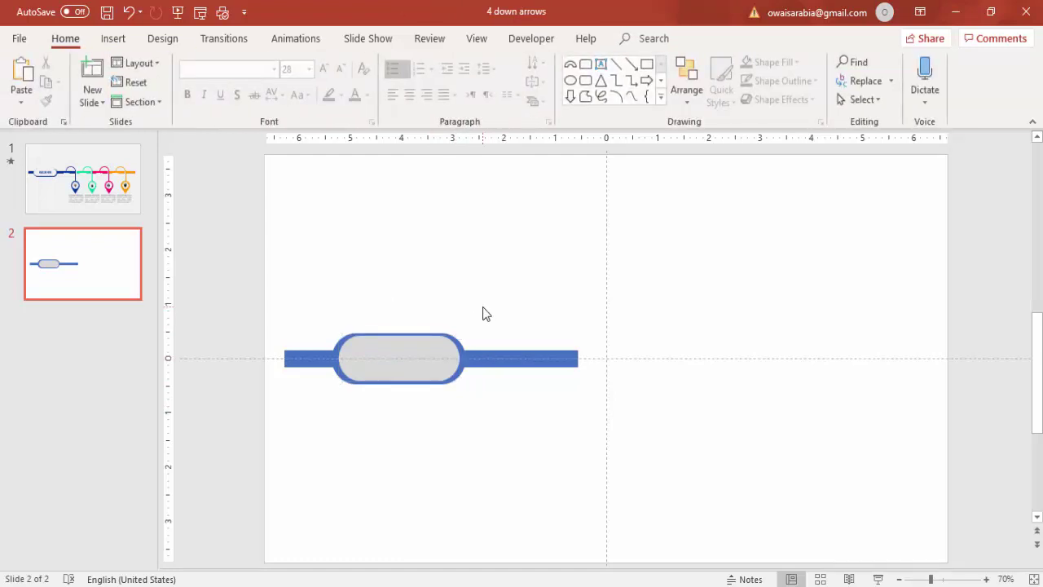
# Step: Draw an outline-free block arc above the bar's right end
pyautogui.click(119, 43)
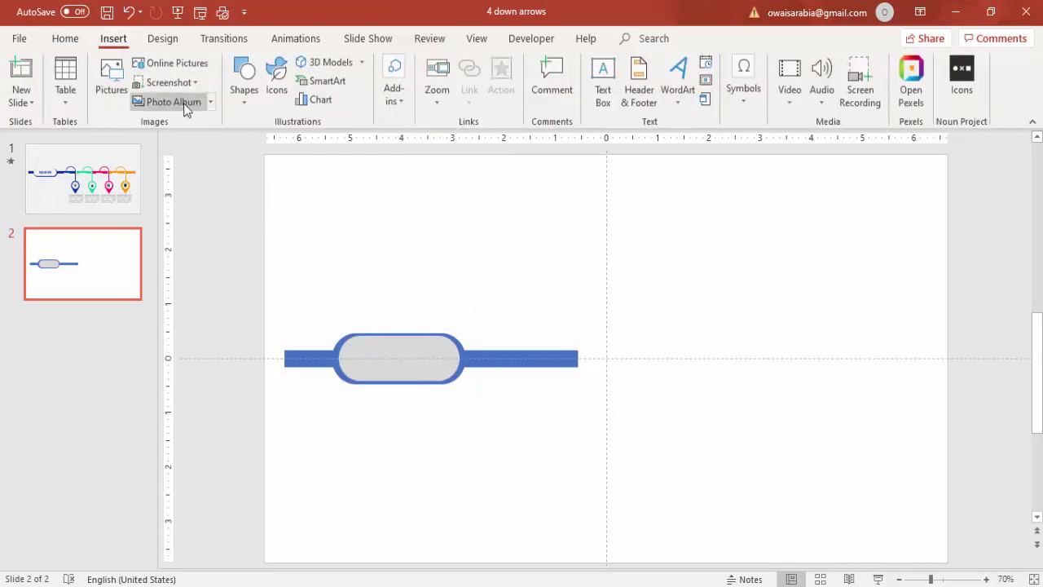
pyautogui.click(236, 102)
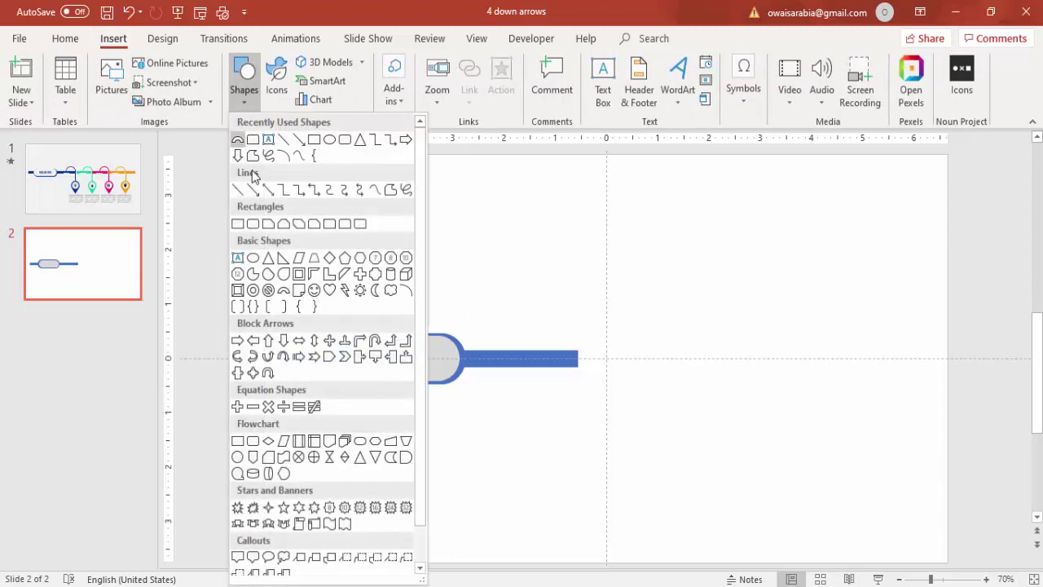
pyautogui.click(284, 292)
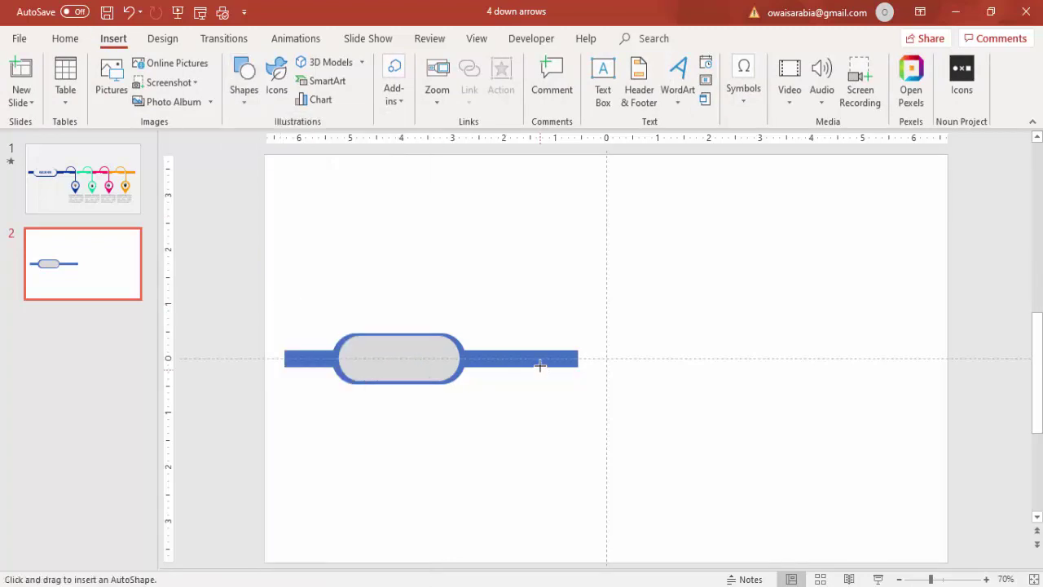
pyautogui.moveTo(546, 335)
pyautogui.mouseDown()
pyautogui.moveTo(573, 315)
pyautogui.moveTo(599, 330)
pyautogui.mouseUp()
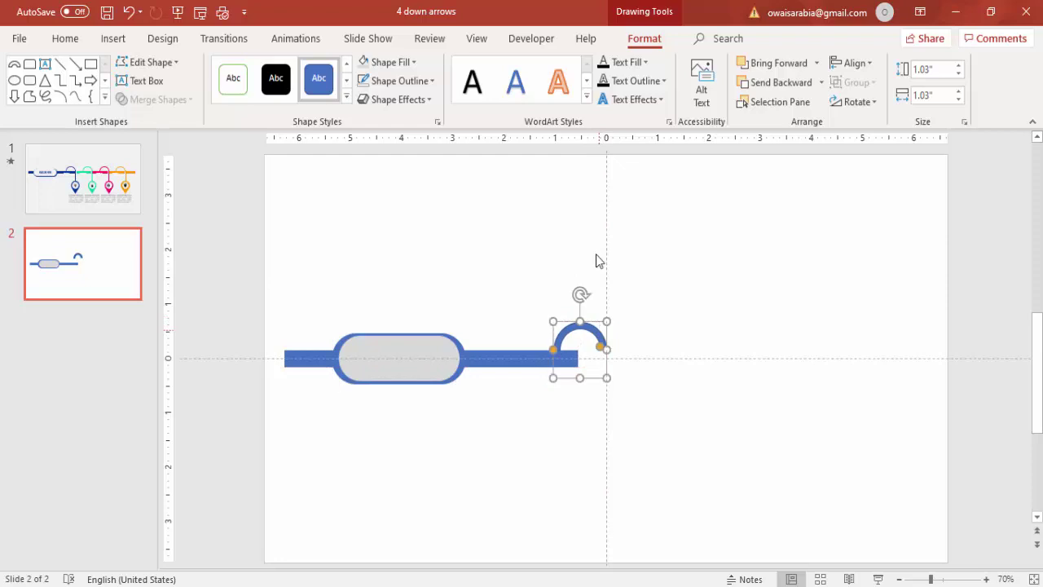
pyautogui.click(402, 79)
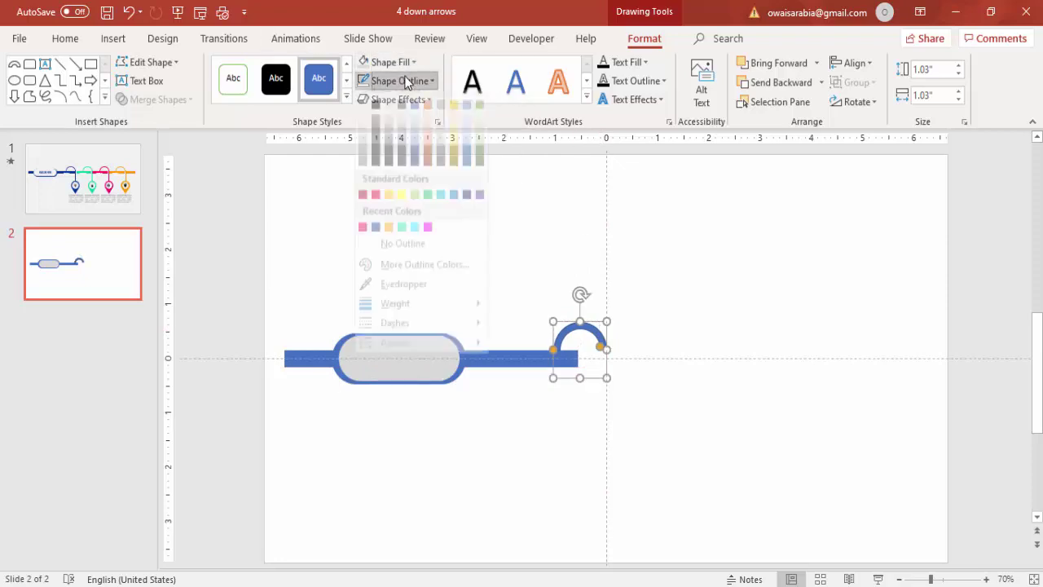
pyautogui.click(408, 261)
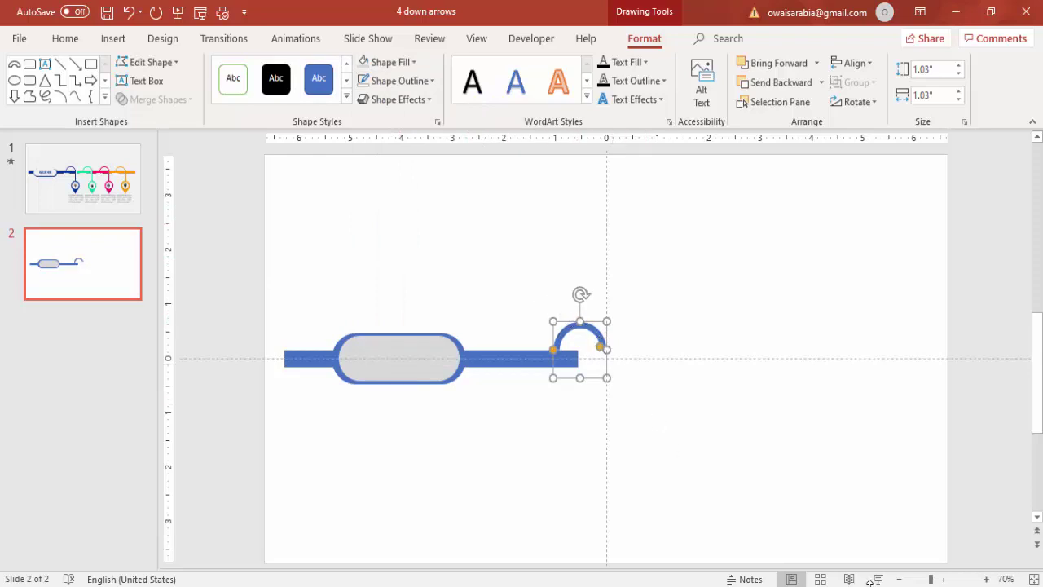
# Step: Zoom to 148% and reshape the arc into a 1.03" half-circle hook
pyautogui.moveTo(933, 580); pyautogui.dragTo(949, 579)
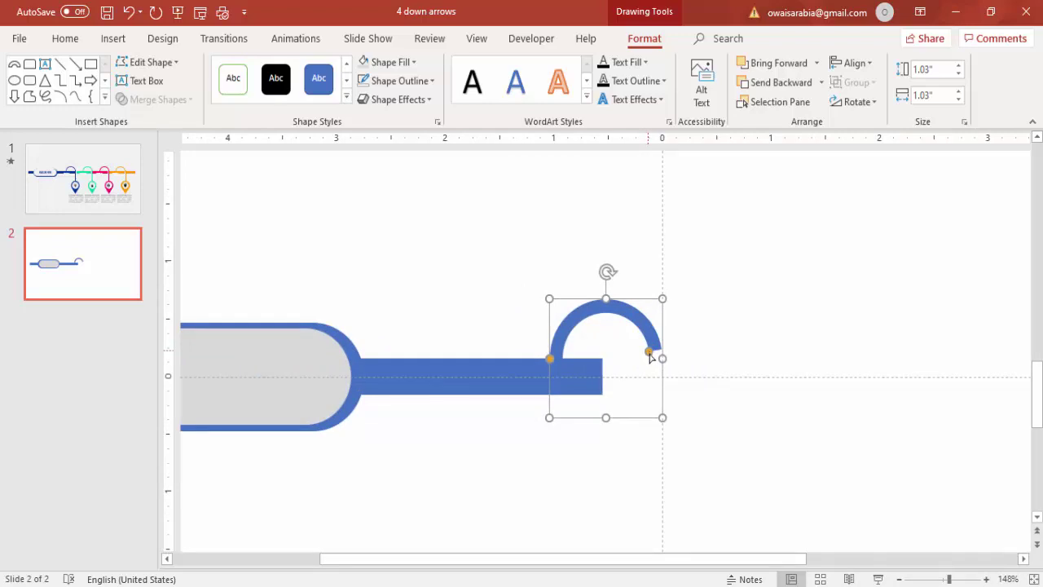
pyautogui.moveTo(650, 356); pyautogui.dragTo(653, 363)
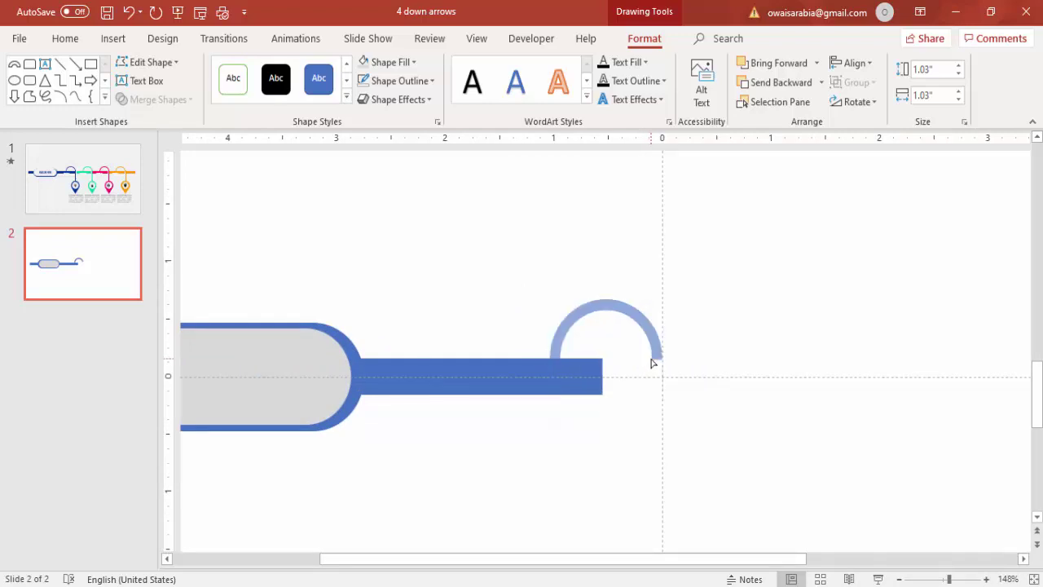
pyautogui.moveTo(653, 362); pyautogui.dragTo(654, 362)
pyautogui.click(690, 351)
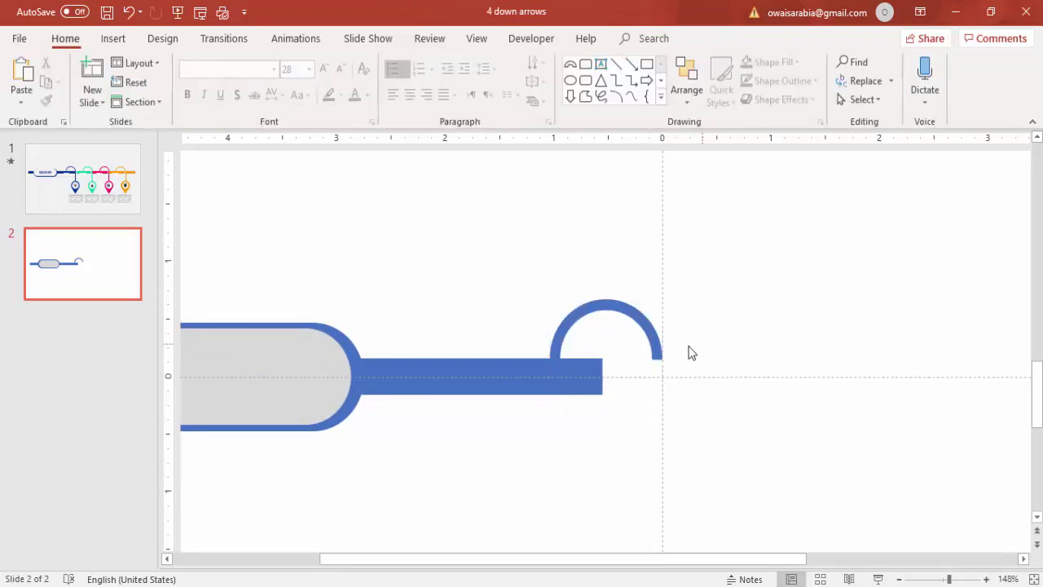
# Step: Draw a thin outline-free vertical rectangle down from the arc's right end
pyautogui.click(113, 39)
pyautogui.click(237, 104)
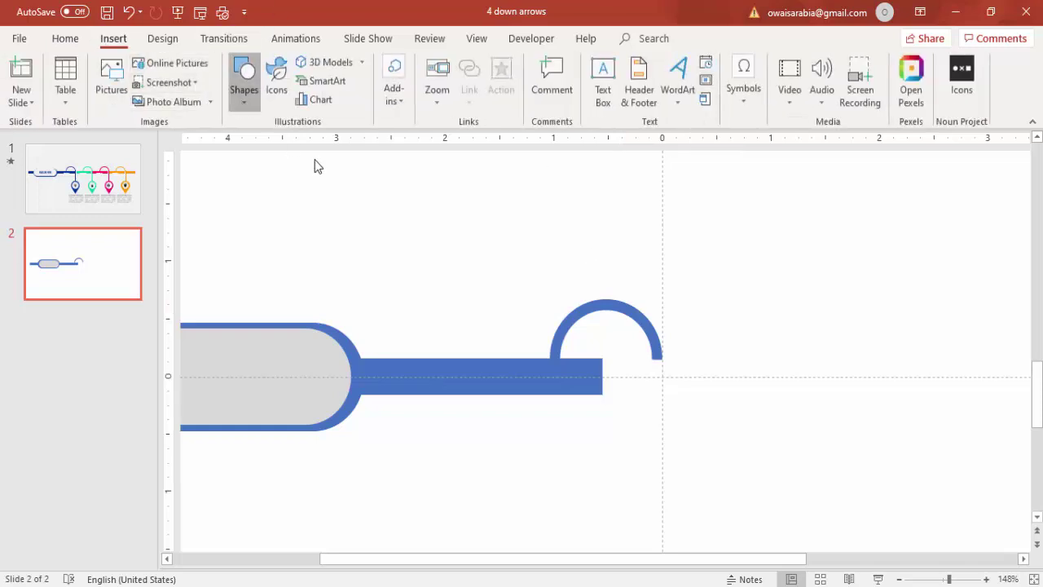
pyautogui.click(313, 139)
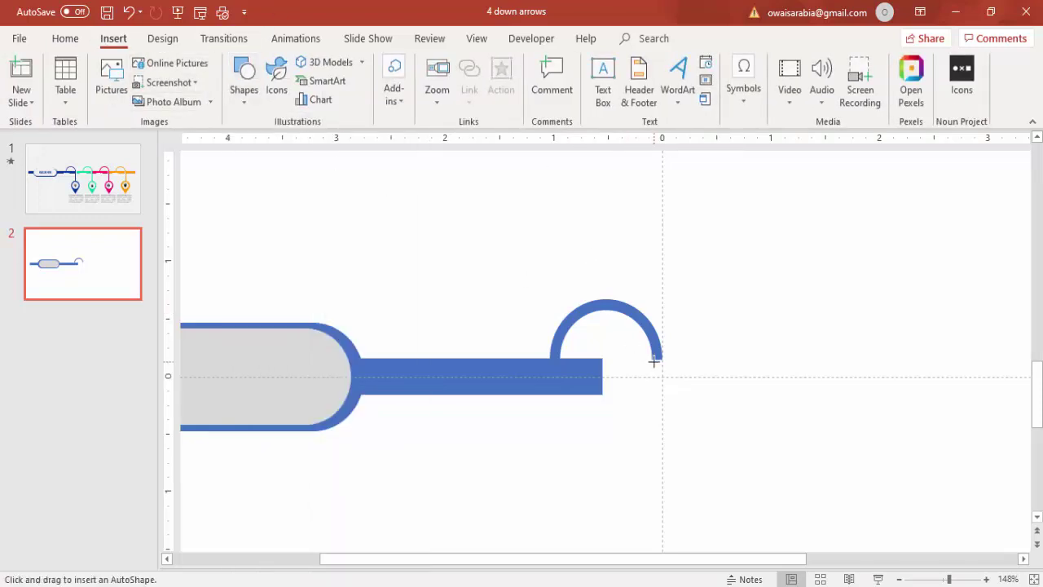
pyautogui.moveTo(653, 358); pyautogui.dragTo(659, 488)
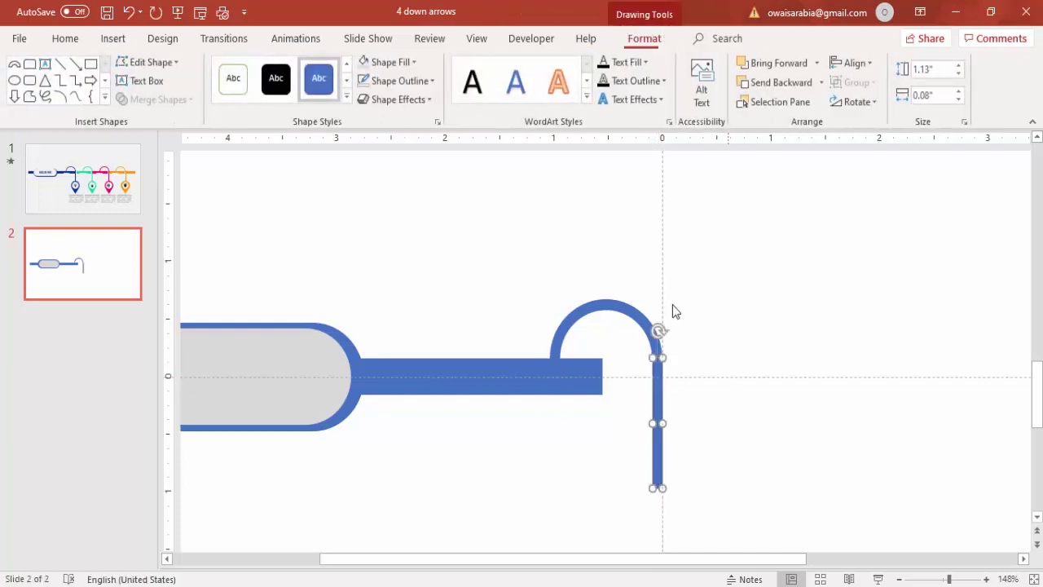
pyautogui.click(429, 81)
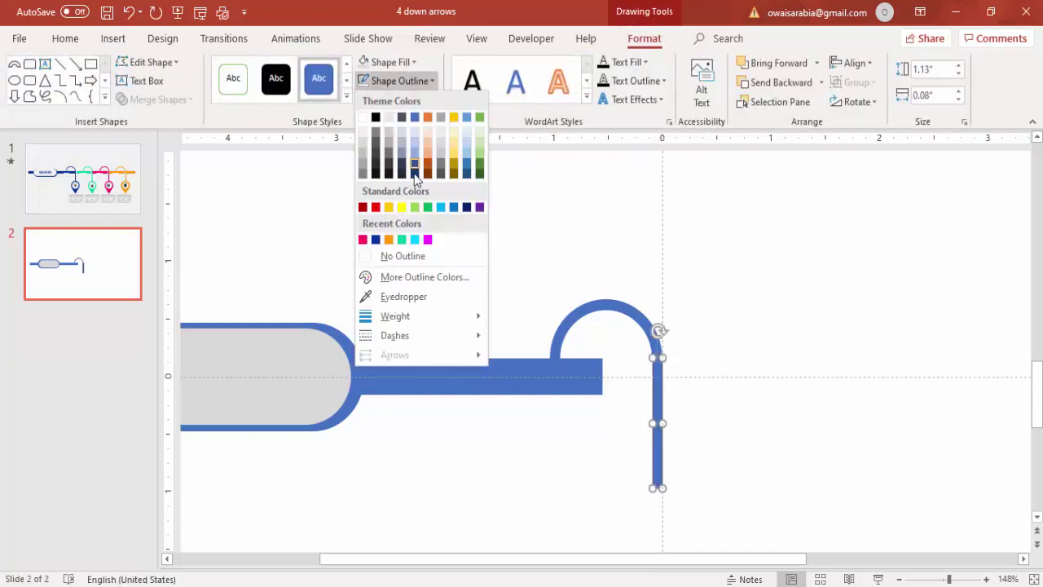
pyautogui.click(424, 259)
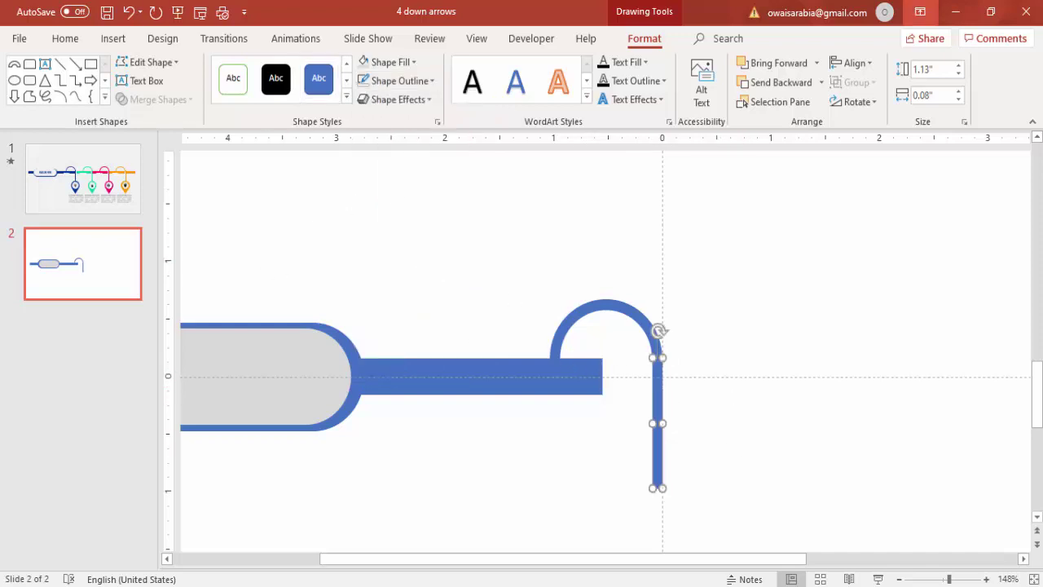
# Step: Widen the vertical strip to match the arc's thickness, then zoom back out
pyautogui.click(986, 578)
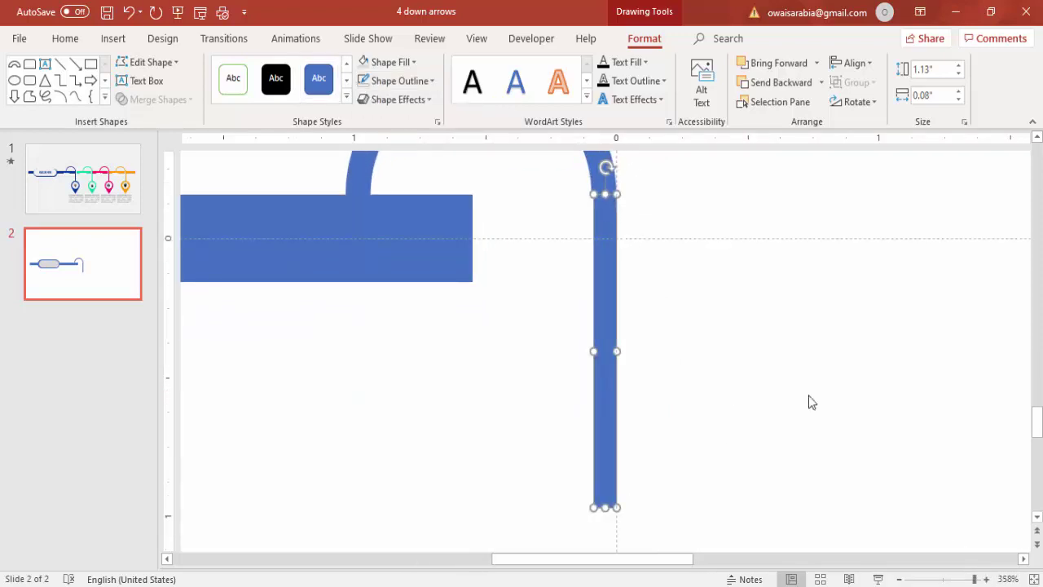
pyautogui.click(673, 242)
pyautogui.click(608, 253)
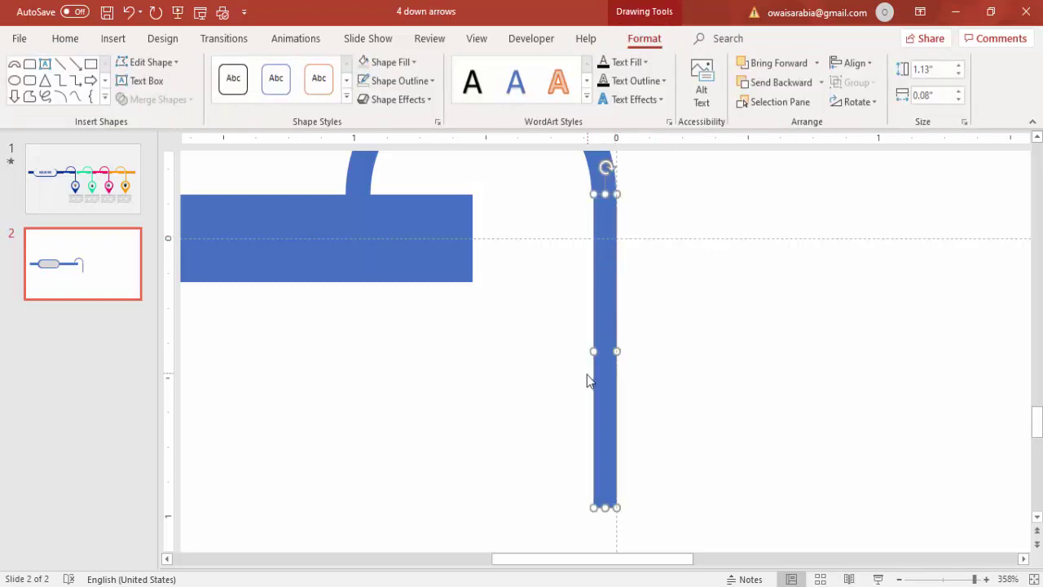
pyautogui.moveTo(596, 349); pyautogui.dragTo(592, 346)
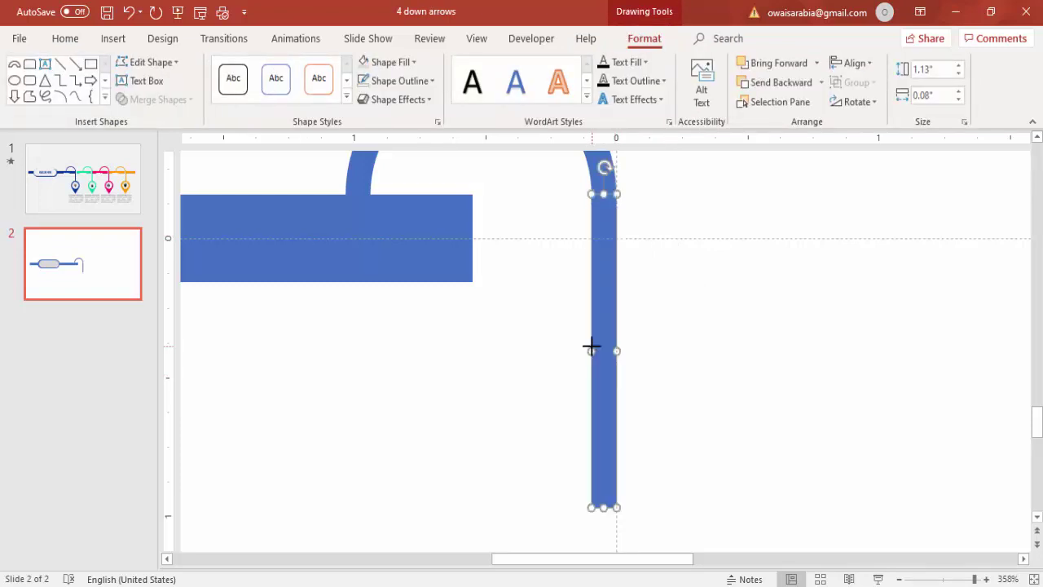
pyautogui.click(648, 345)
pyautogui.click(607, 270)
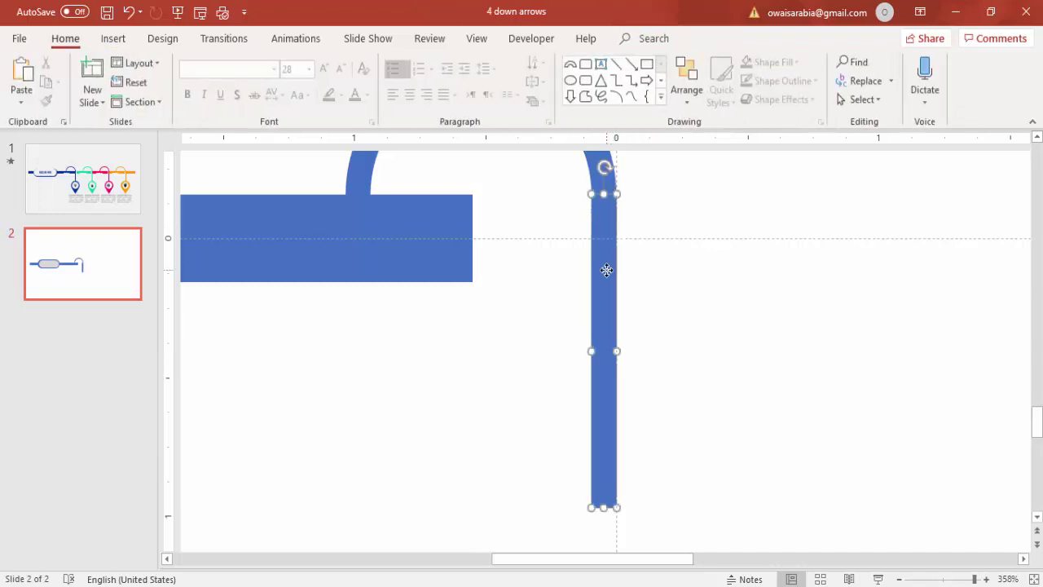
pyautogui.moveTo(592, 351); pyautogui.dragTo(592, 349)
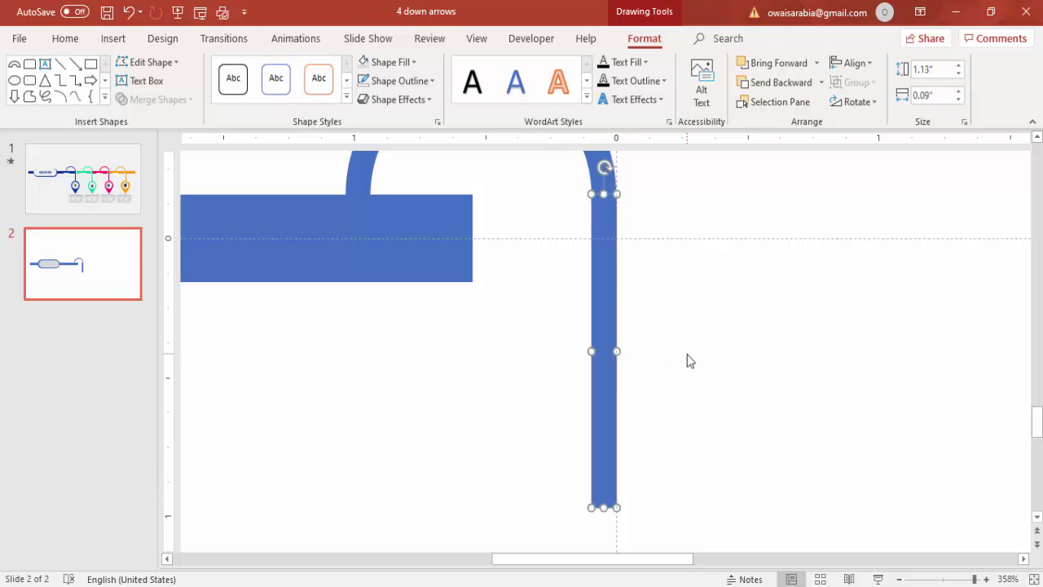
pyautogui.click(687, 353)
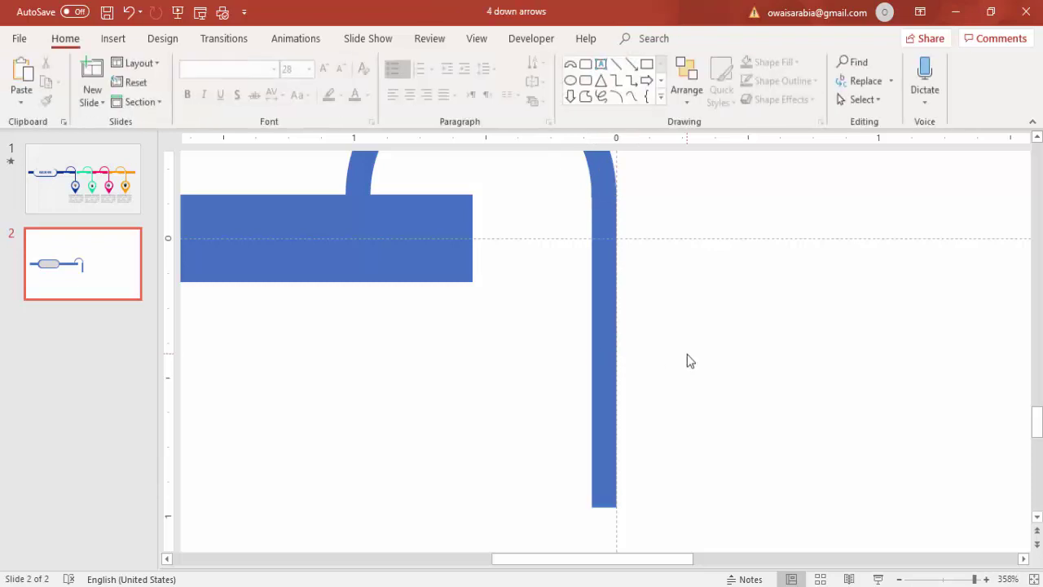
pyautogui.click(948, 578)
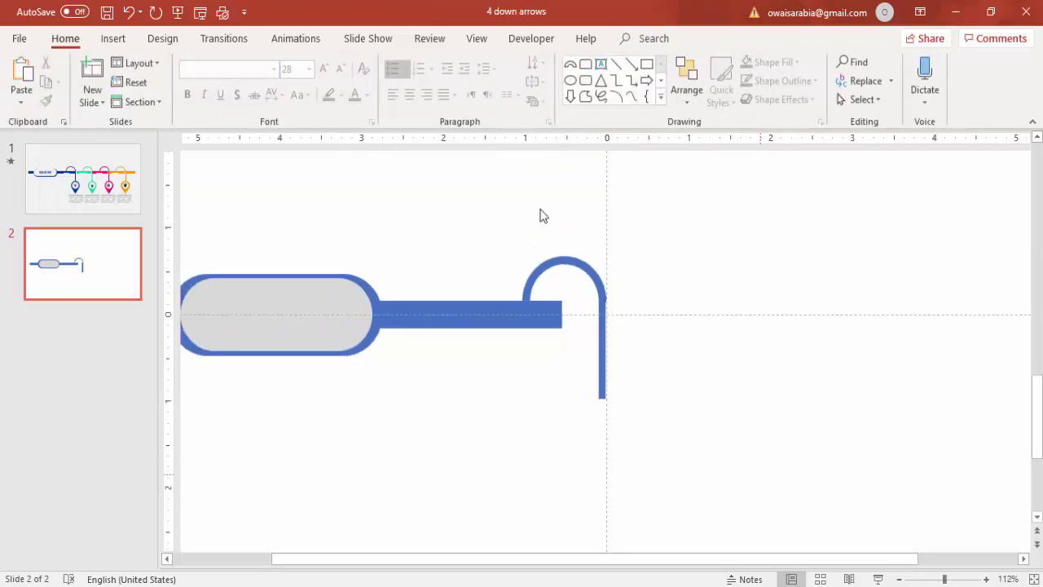
# Step: Draw a 0.88" blue circle below and right of the hook's lower end
pyautogui.click(113, 38)
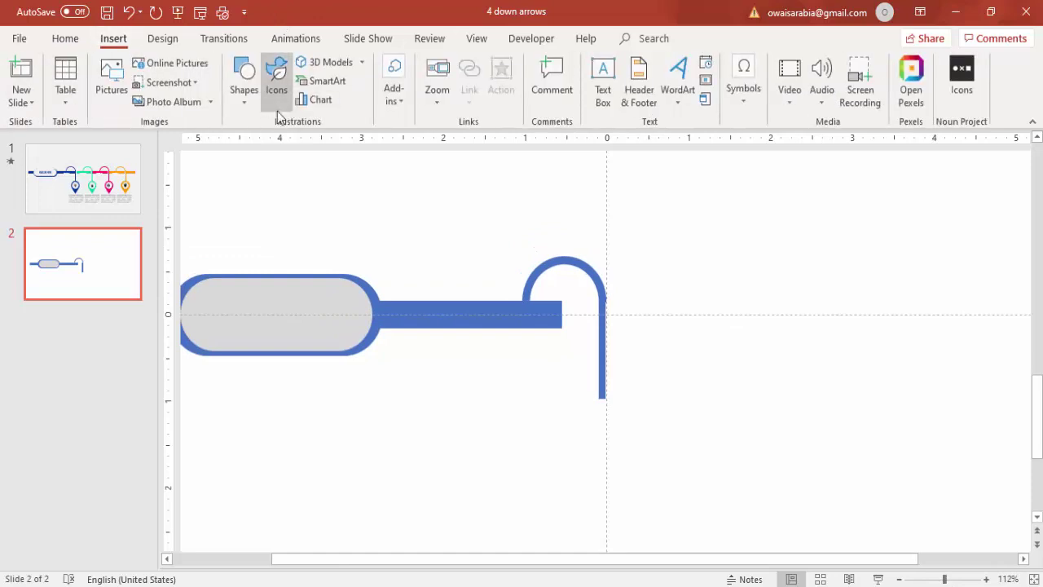
pyautogui.click(252, 106)
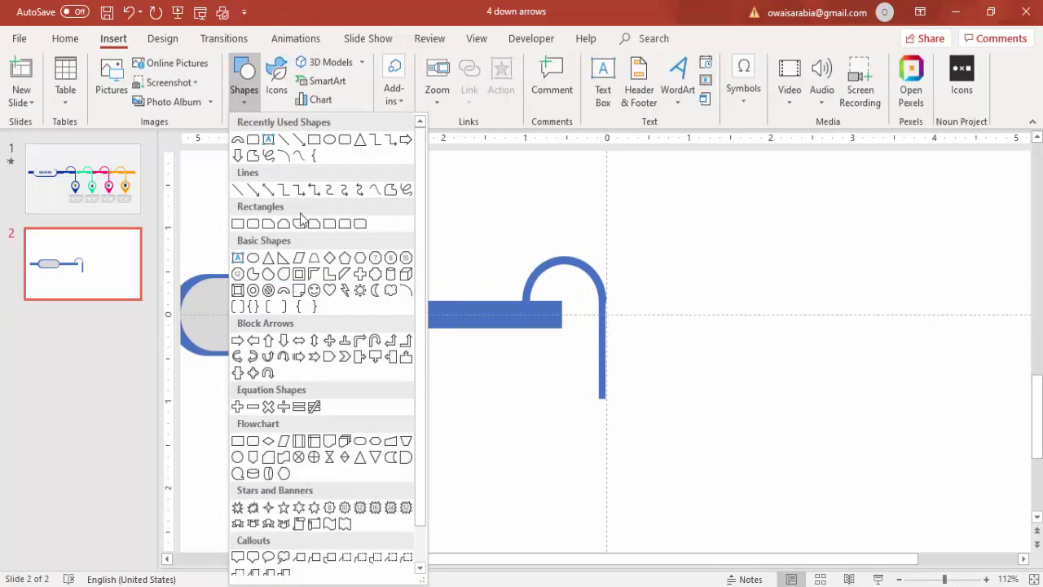
pyautogui.click(253, 259)
pyautogui.moveTo(662, 375); pyautogui.dragTo(733, 437)
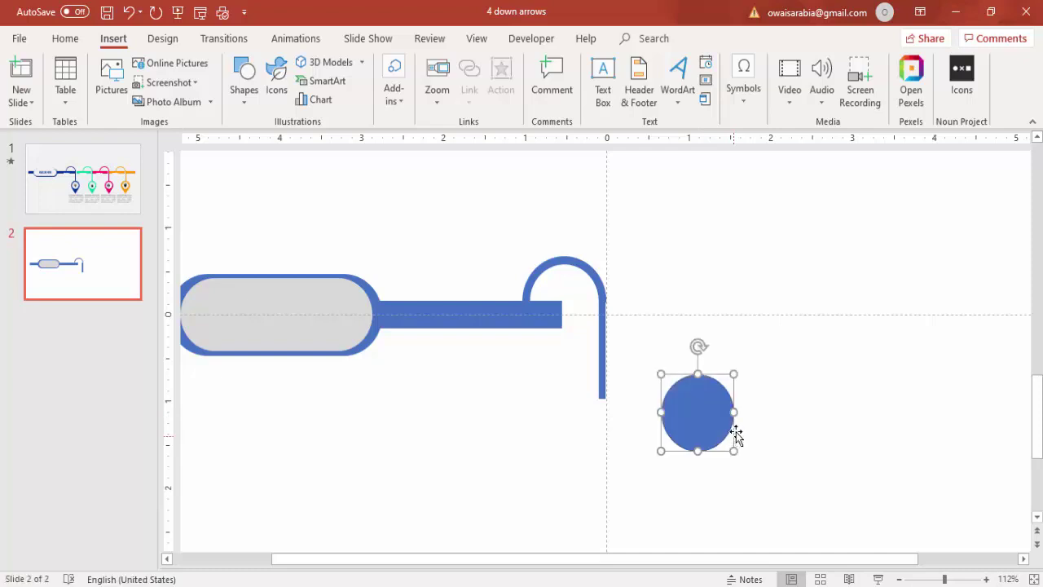
pyautogui.click(742, 362)
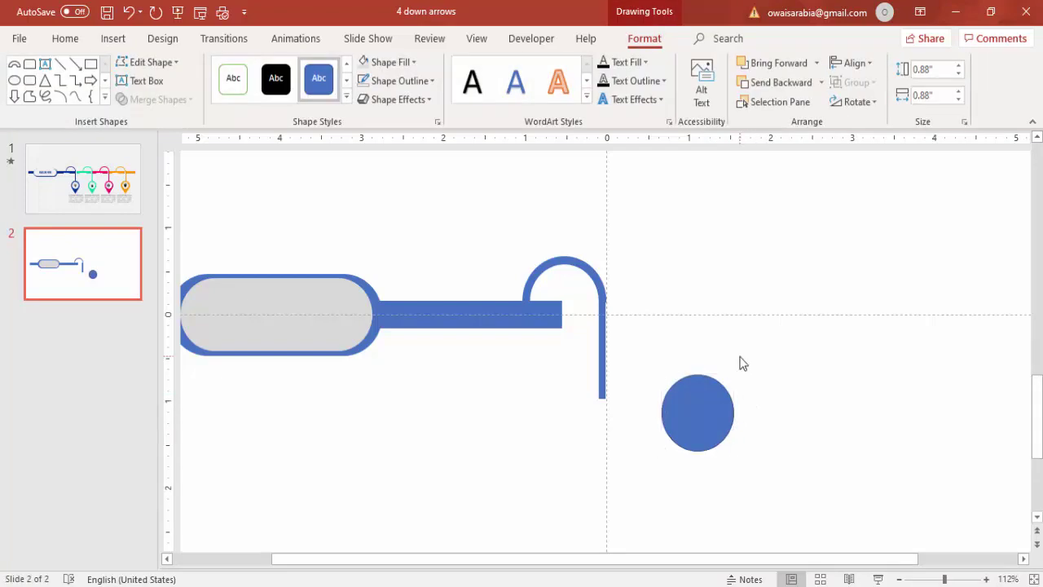
# Step: Remove the blue circle's outline
pyautogui.click(681, 411)
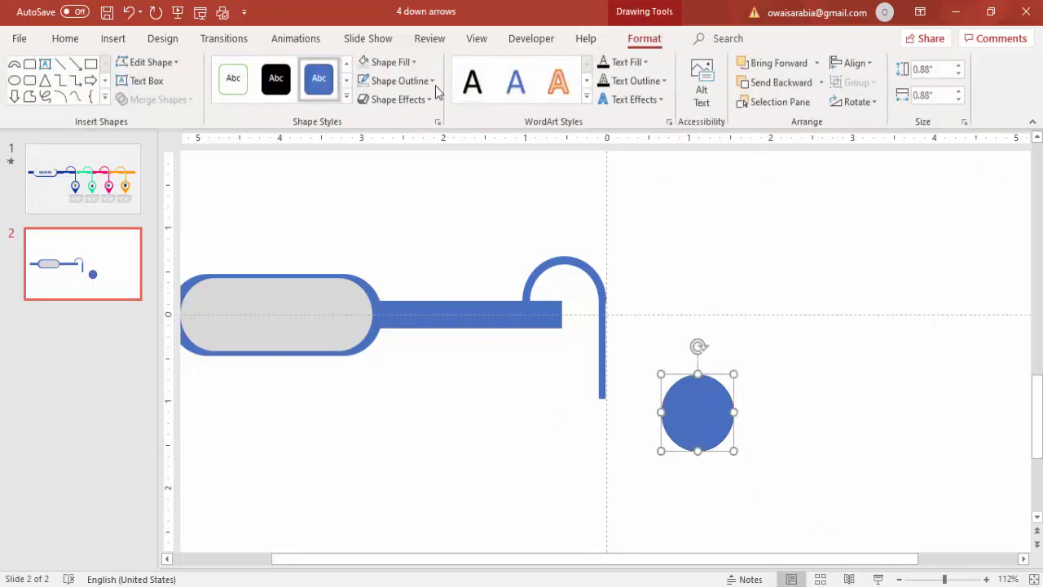
pyautogui.click(433, 81)
pyautogui.click(423, 258)
pyautogui.click(411, 201)
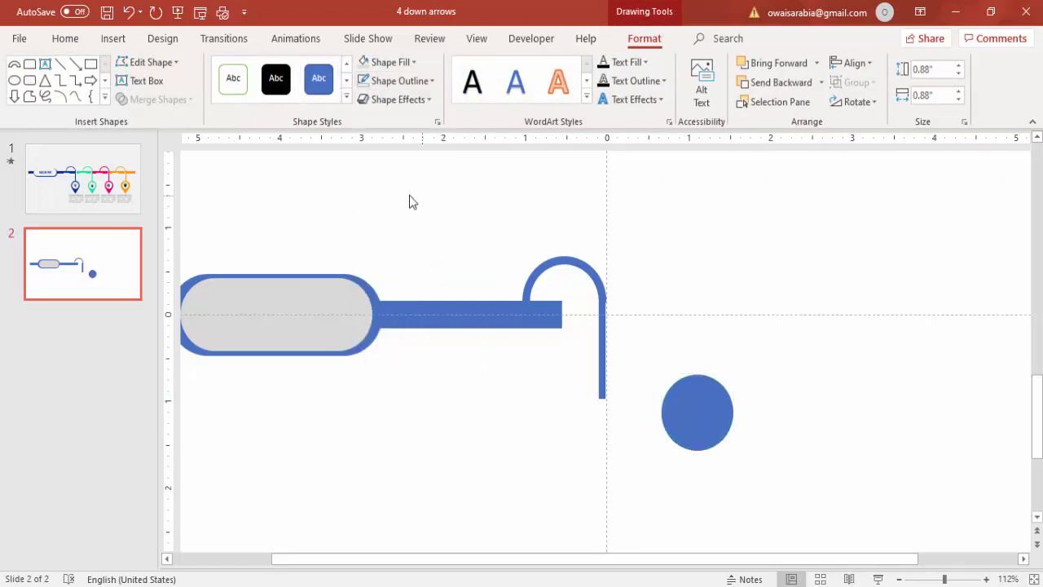
pyautogui.click(117, 39)
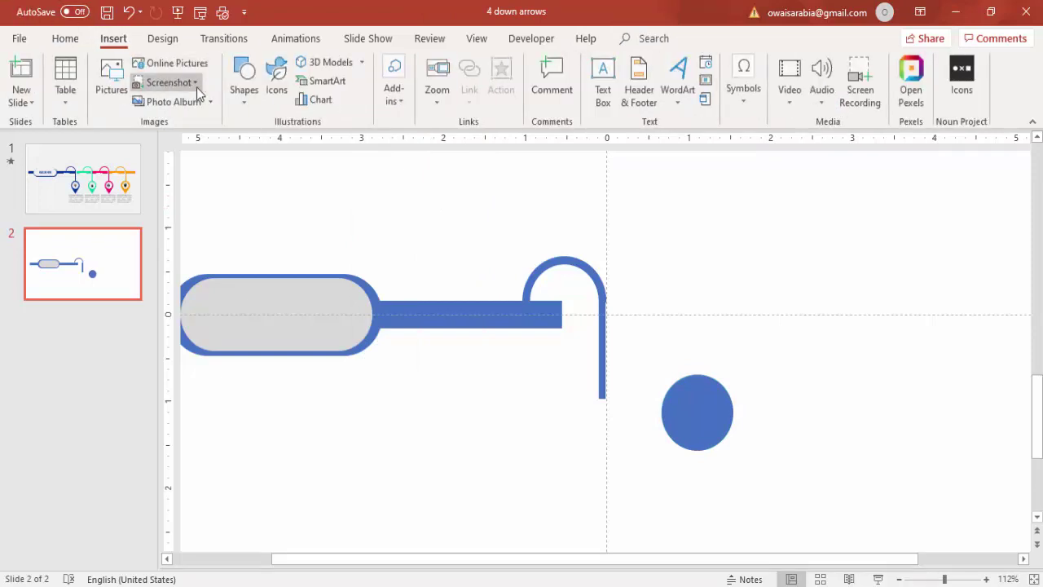
pyautogui.click(244, 82)
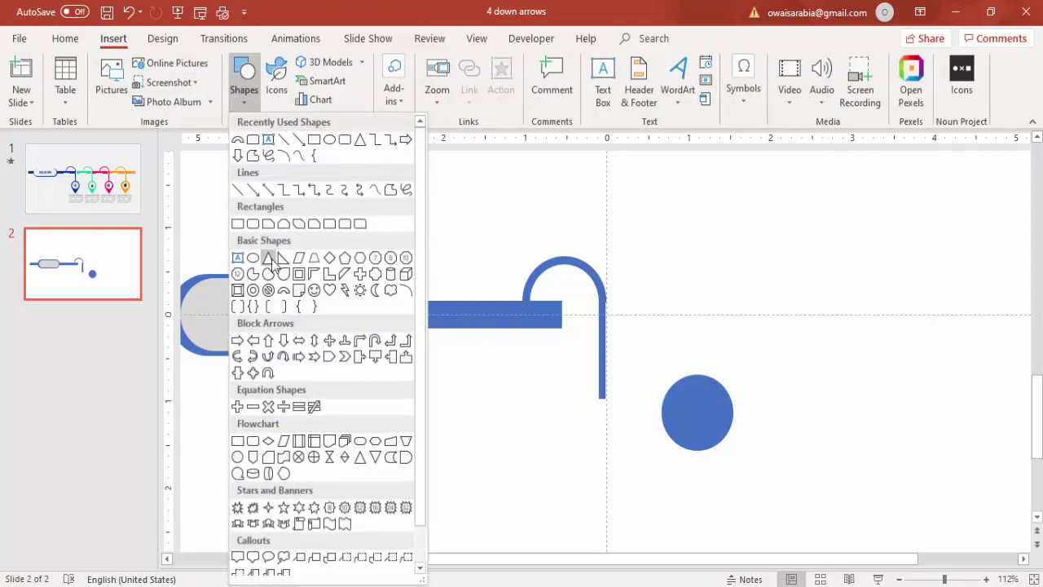
# Step: Draw a triangle beside the circle and flip it vertically to point down
pyautogui.click(269, 258)
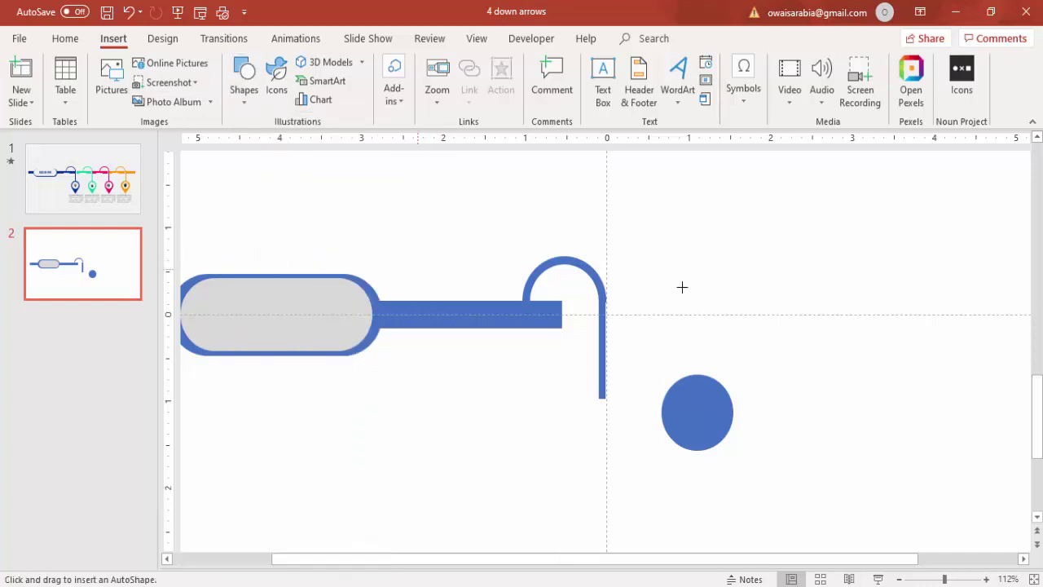
pyautogui.moveTo(716, 346); pyautogui.dragTo(787, 405)
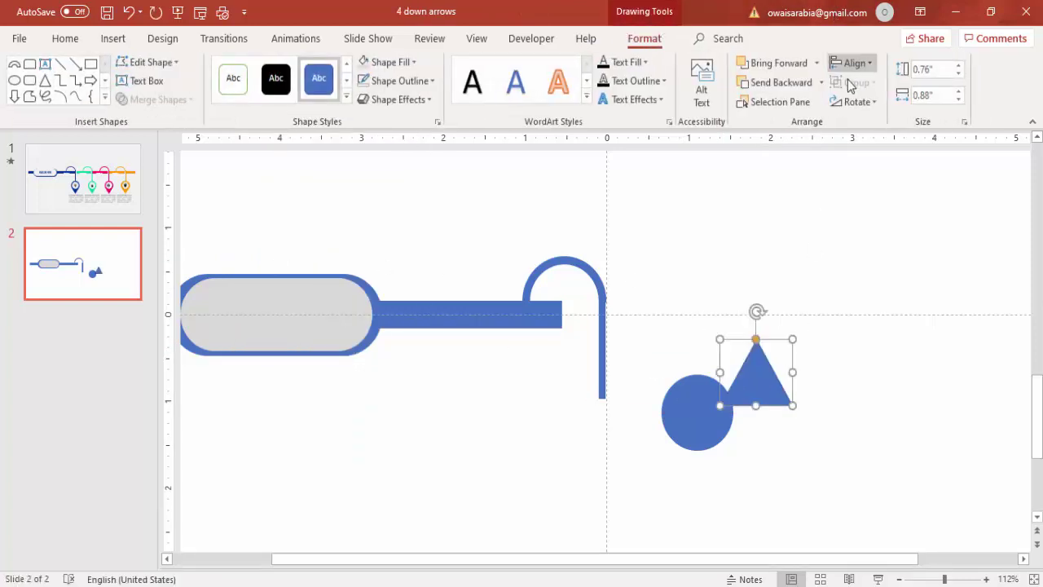
pyautogui.click(857, 102)
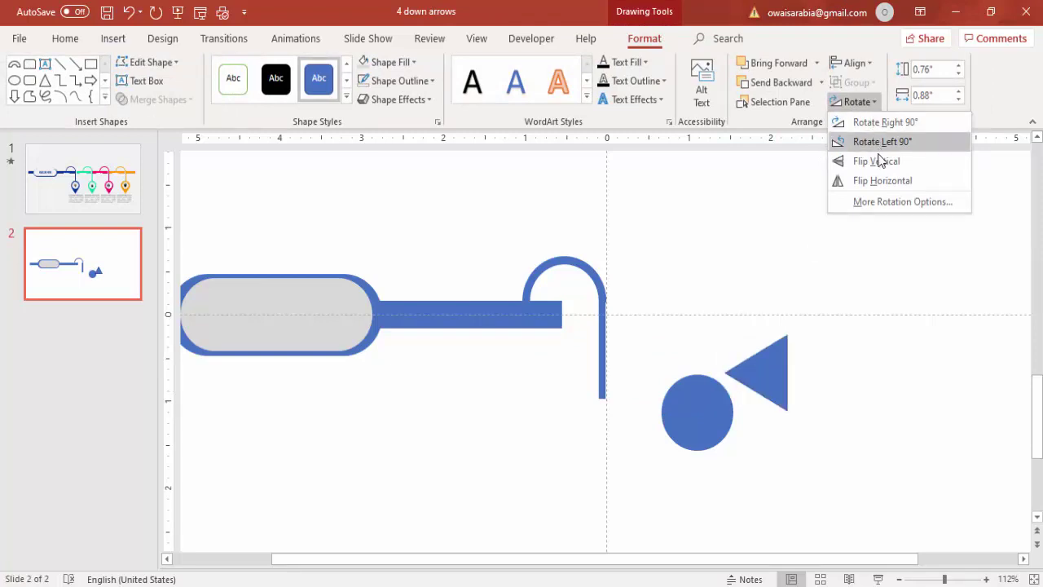
pyautogui.click(880, 163)
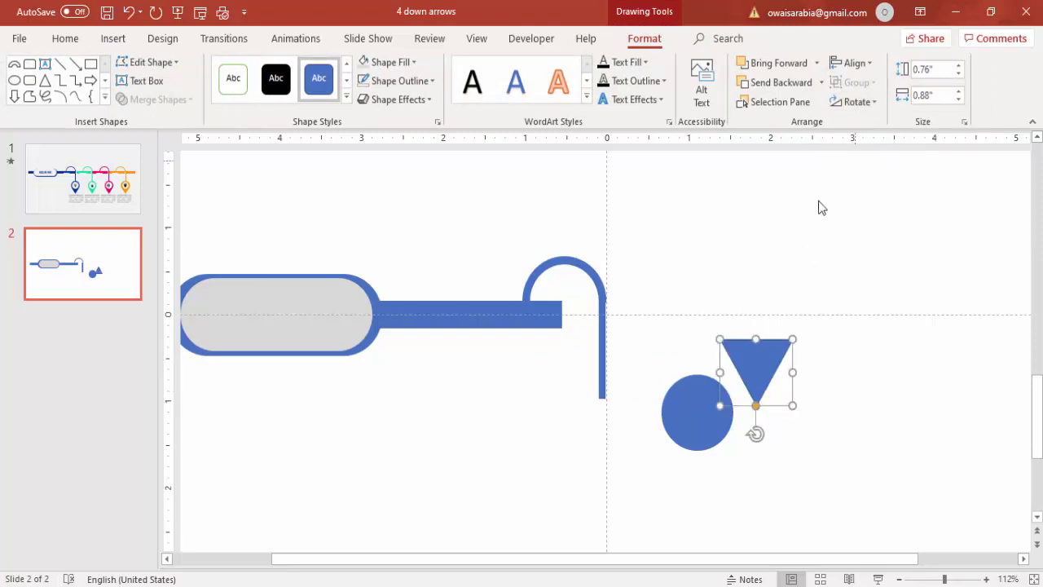
# Step: Remove the triangle's outline and move it beneath the blue circle
pyautogui.click(965, 579)
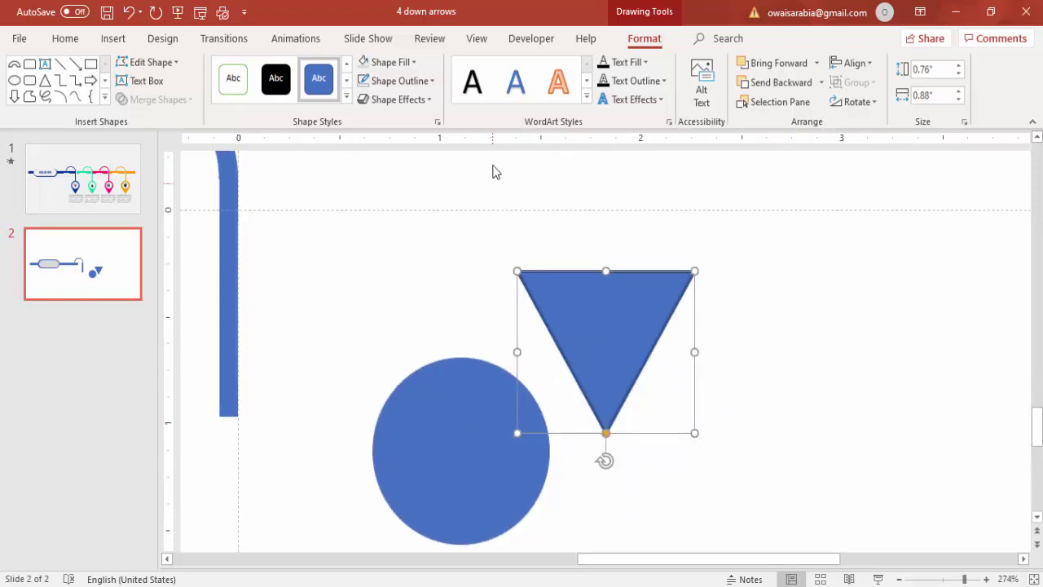
pyautogui.click(399, 81)
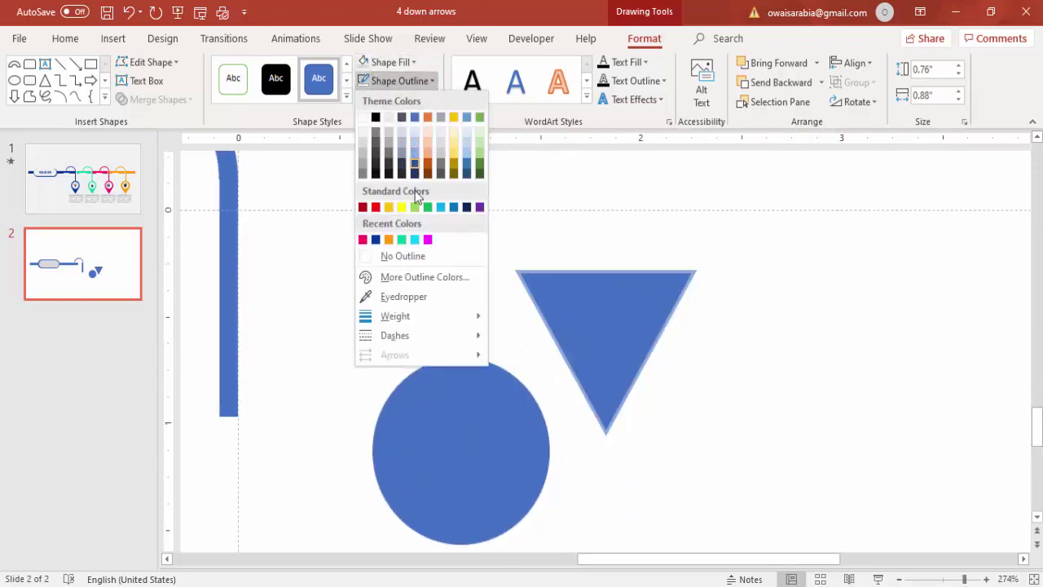
pyautogui.click(428, 262)
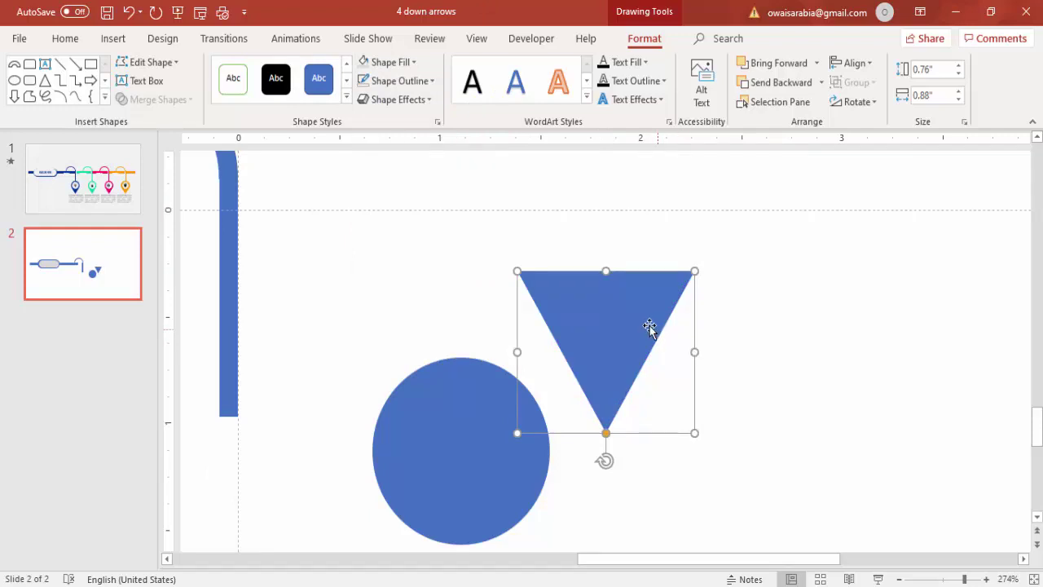
pyautogui.moveTo(649, 326); pyautogui.dragTo(500, 478)
pyautogui.scroll(-3, 506, 457)
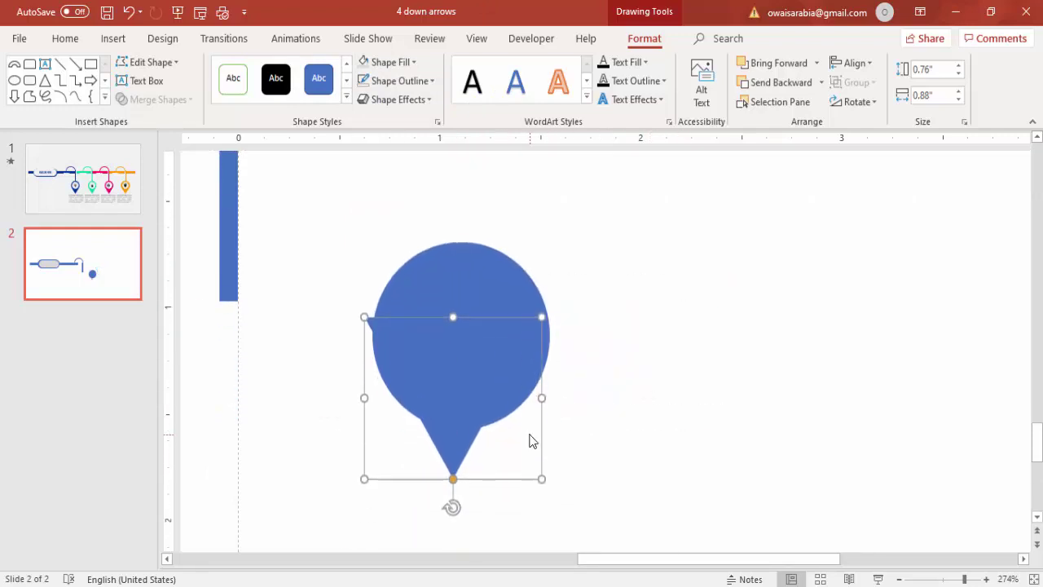
pyautogui.moveTo(484, 373); pyautogui.dragTo(492, 404)
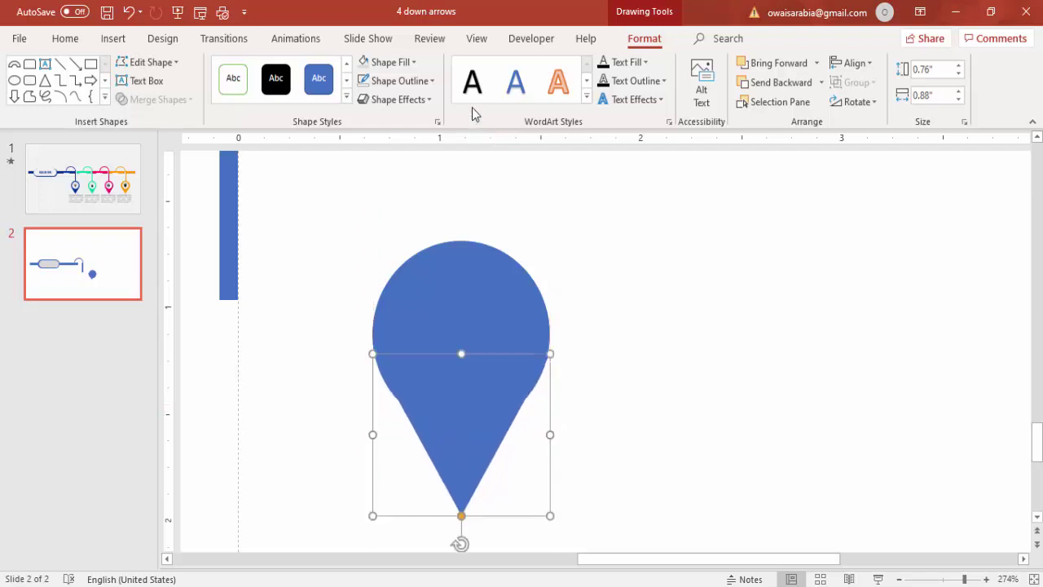
# Step: Fill the triangle yellow and centre it just under the circle
pyautogui.click(412, 62)
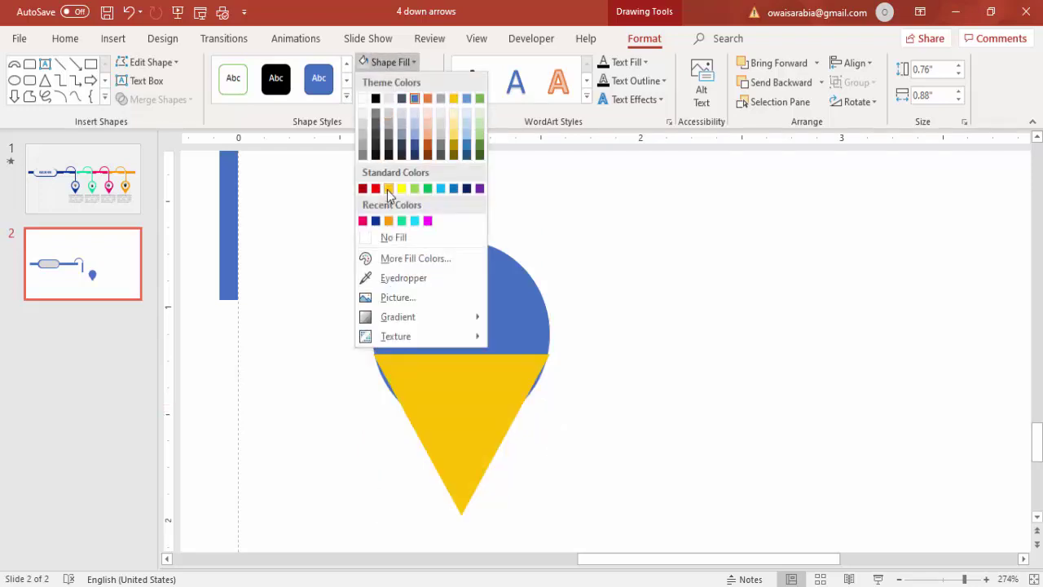
pyautogui.click(387, 187)
pyautogui.moveTo(472, 398); pyautogui.dragTo(496, 415)
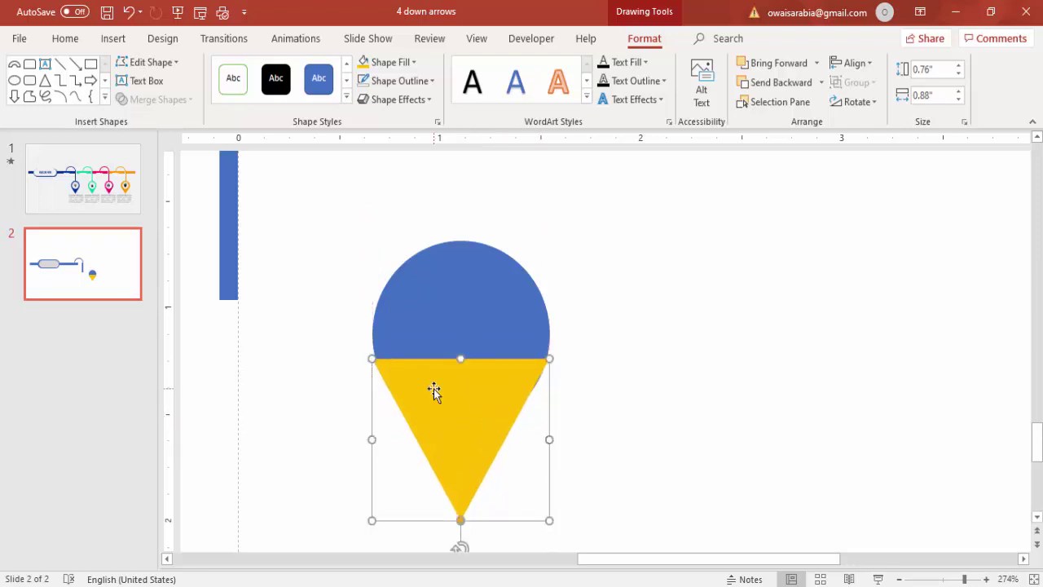
pyautogui.moveTo(435, 389); pyautogui.dragTo(436, 392)
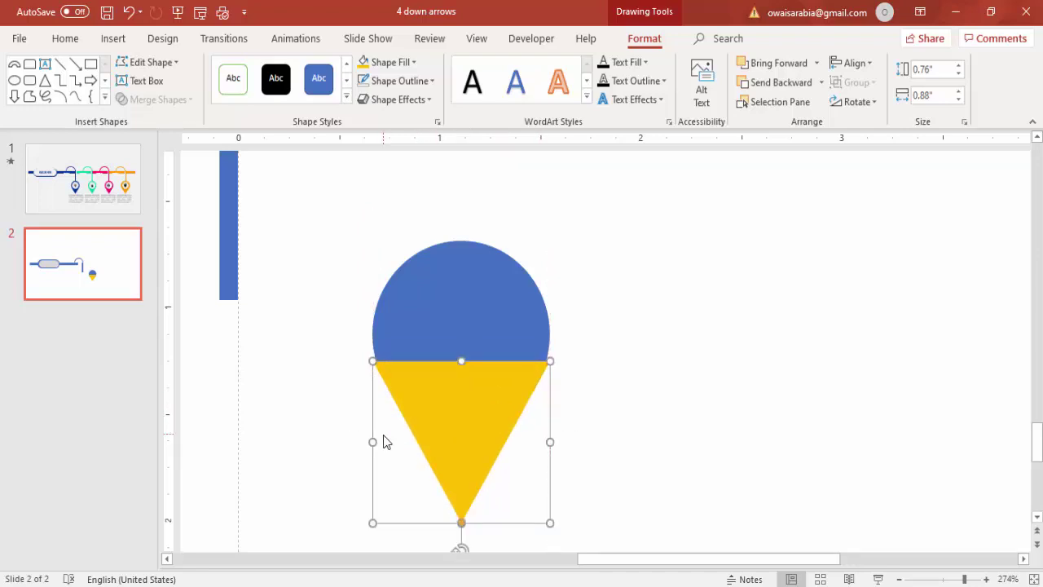
pyautogui.moveTo(376, 444); pyautogui.dragTo(377, 445)
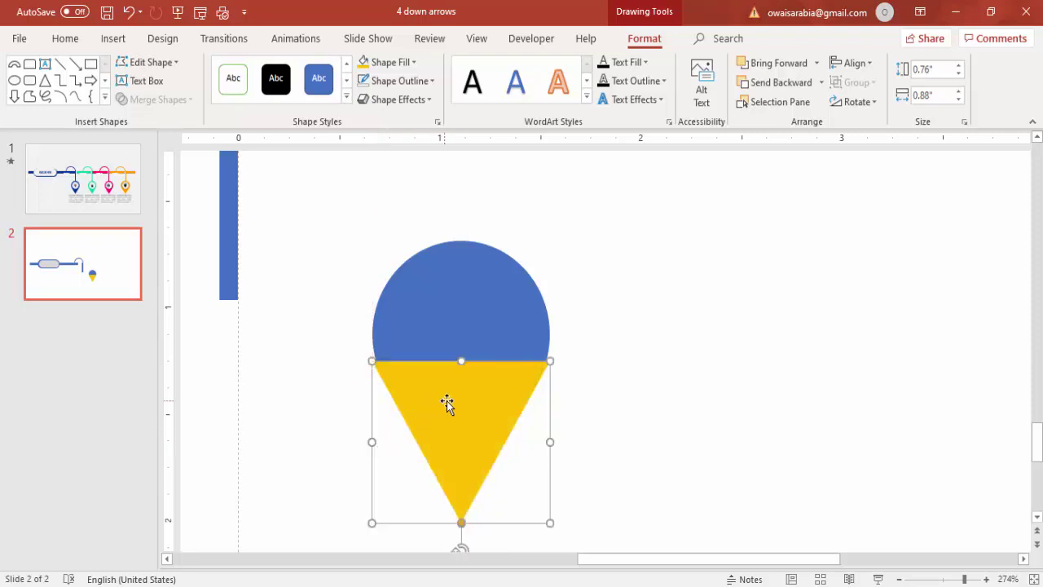
pyautogui.moveTo(447, 402); pyautogui.dragTo(451, 404)
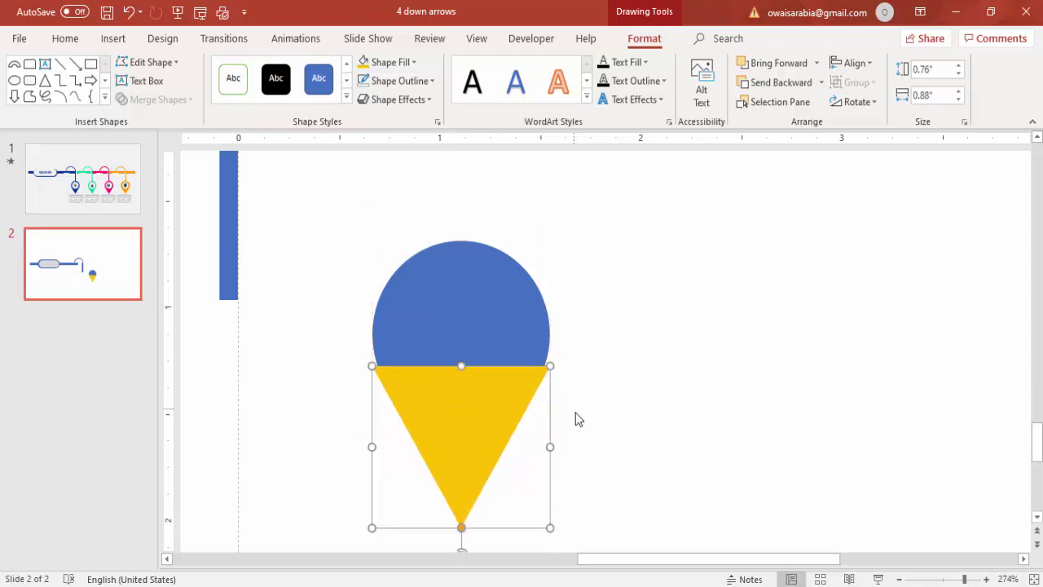
# Step: Narrow the triangle from both sides so it lines up with the circle's edges
pyautogui.moveTo(550, 446); pyautogui.dragTo(548, 442)
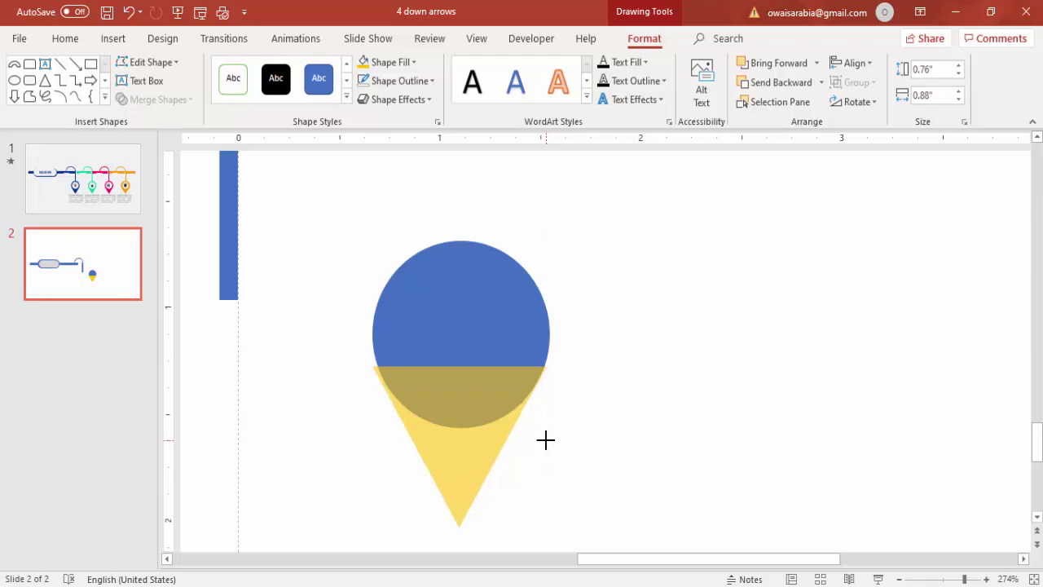
pyautogui.moveTo(545, 440); pyautogui.dragTo(546, 441)
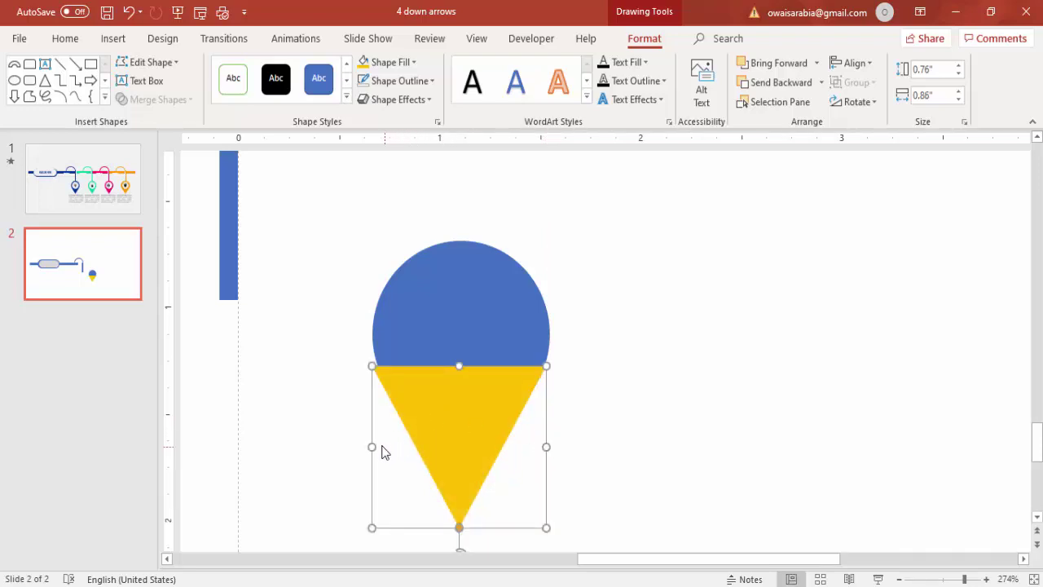
pyautogui.moveTo(374, 446); pyautogui.dragTo(378, 444)
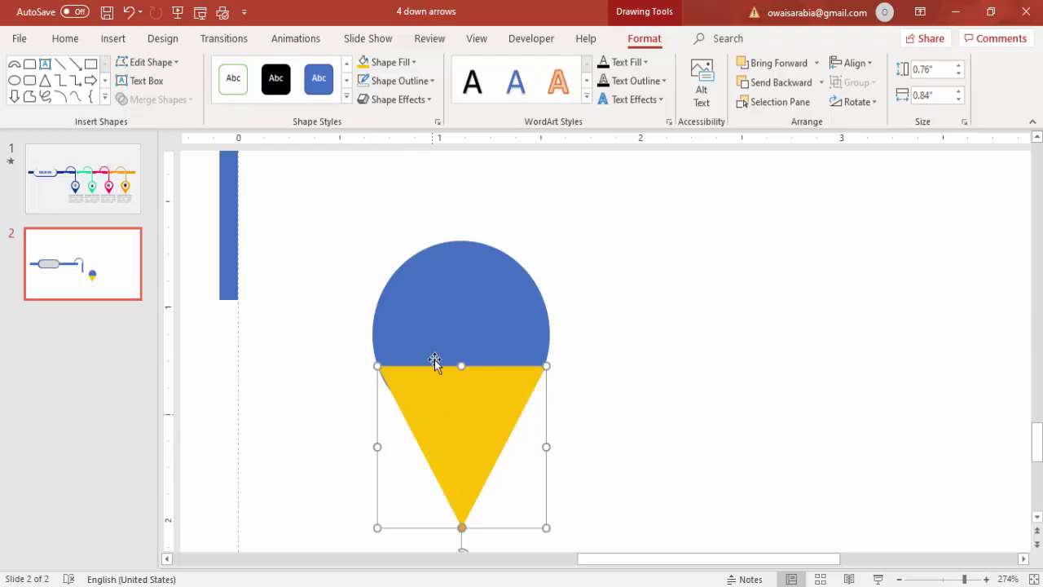
pyautogui.click(400, 63)
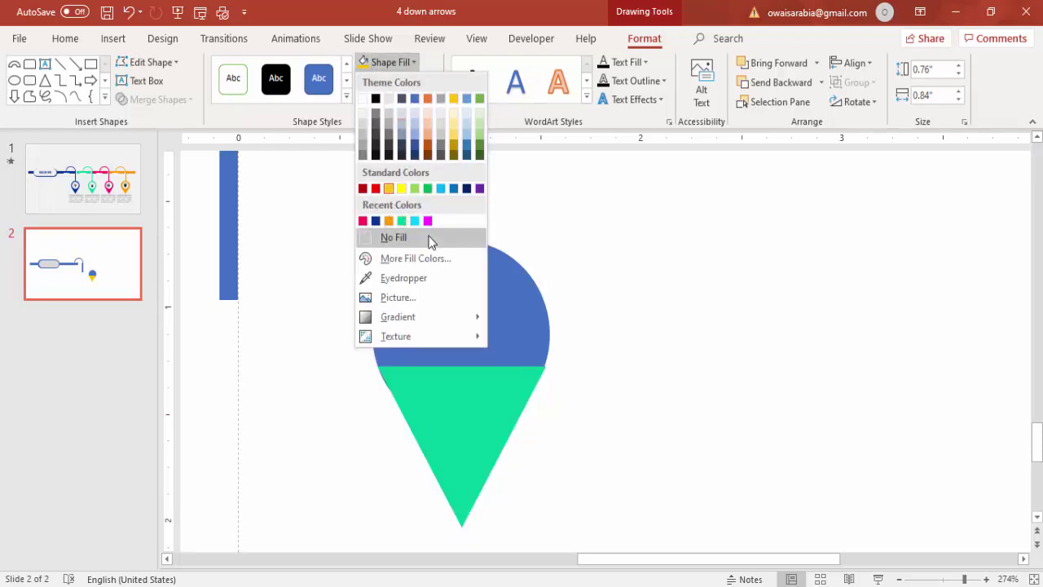
pyautogui.moveTo(470, 321)
pyautogui.click(460, 371)
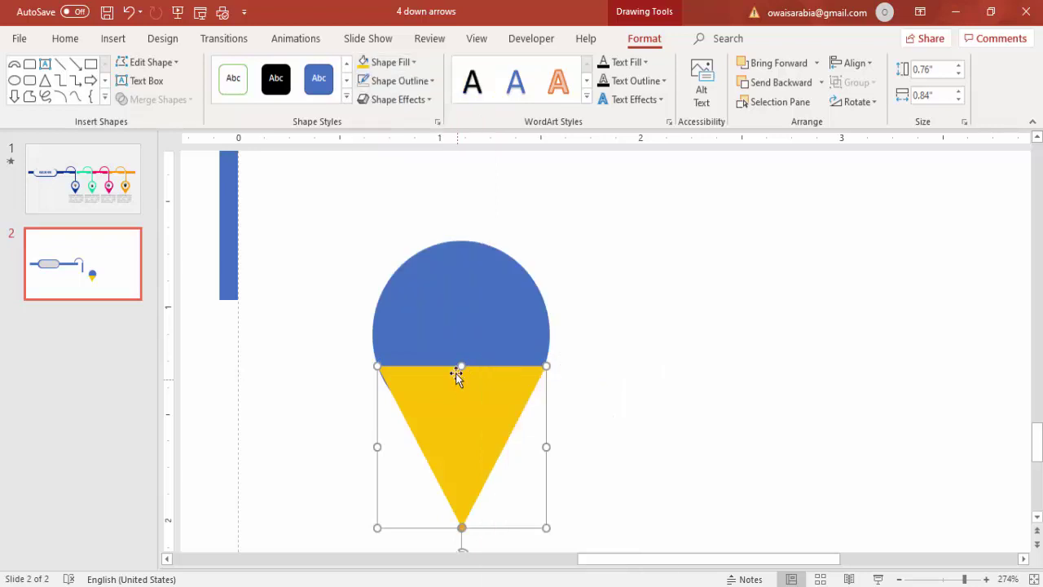
# Step: Nudge the triangle down and narrow it to 0.8 inches under the circle
pyautogui.keyDown('shift'); pyautogui.click(436, 326); pyautogui.keyUp('shift')
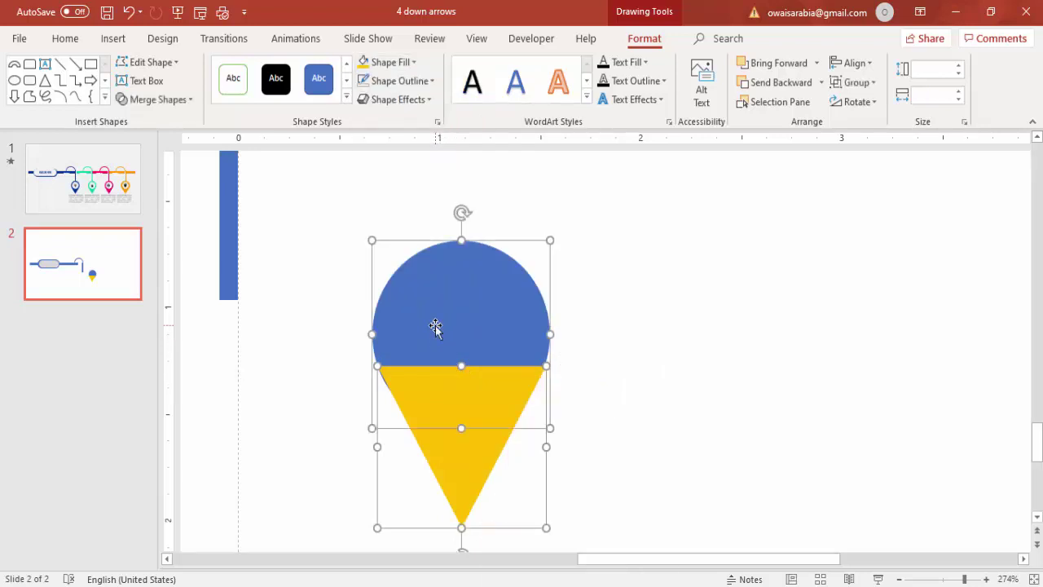
pyautogui.click(163, 100)
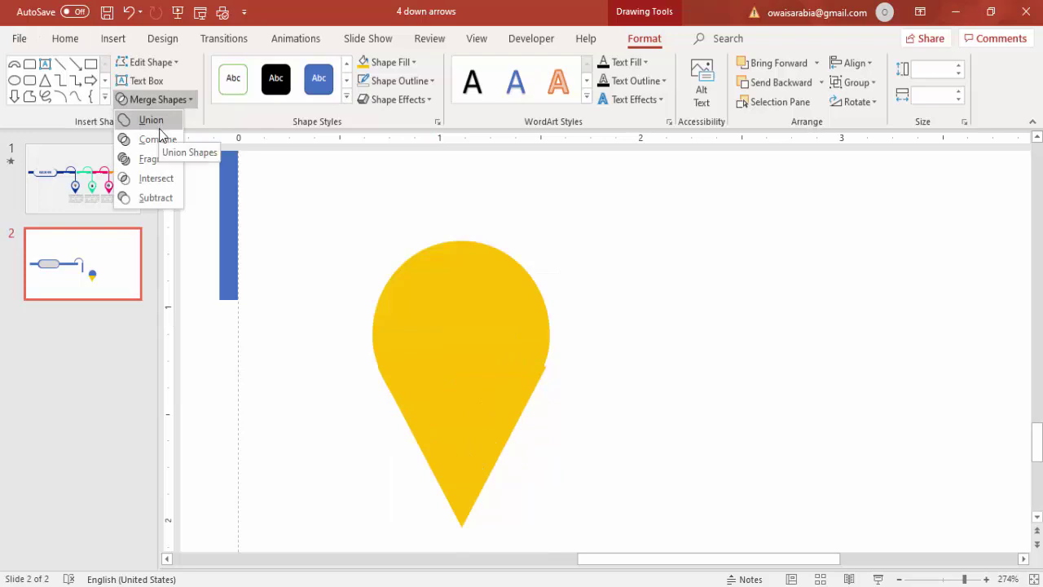
pyautogui.click(580, 331)
pyautogui.click(593, 379)
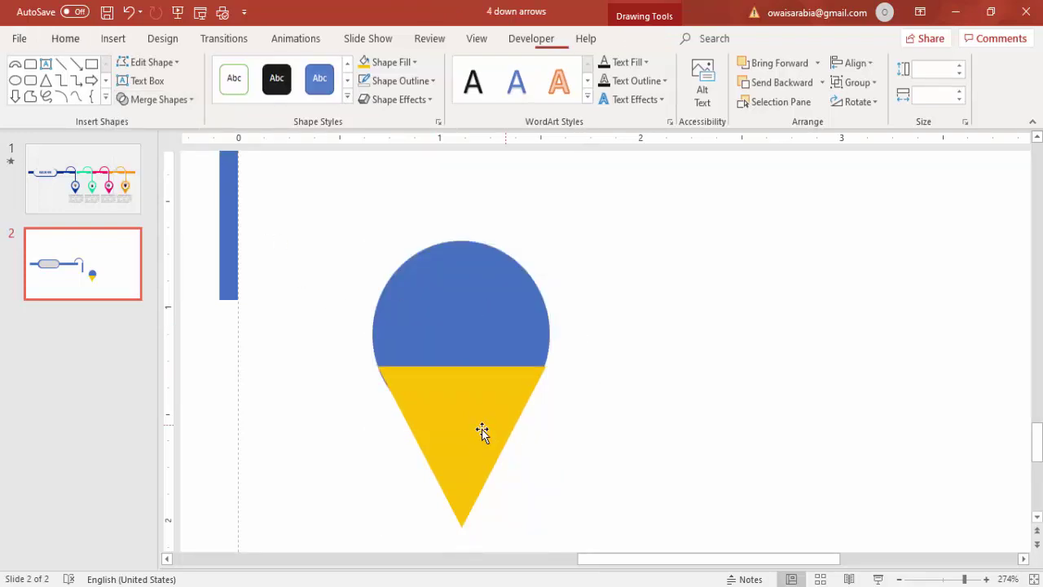
pyautogui.click(473, 421)
pyautogui.moveTo(489, 422); pyautogui.dragTo(494, 432)
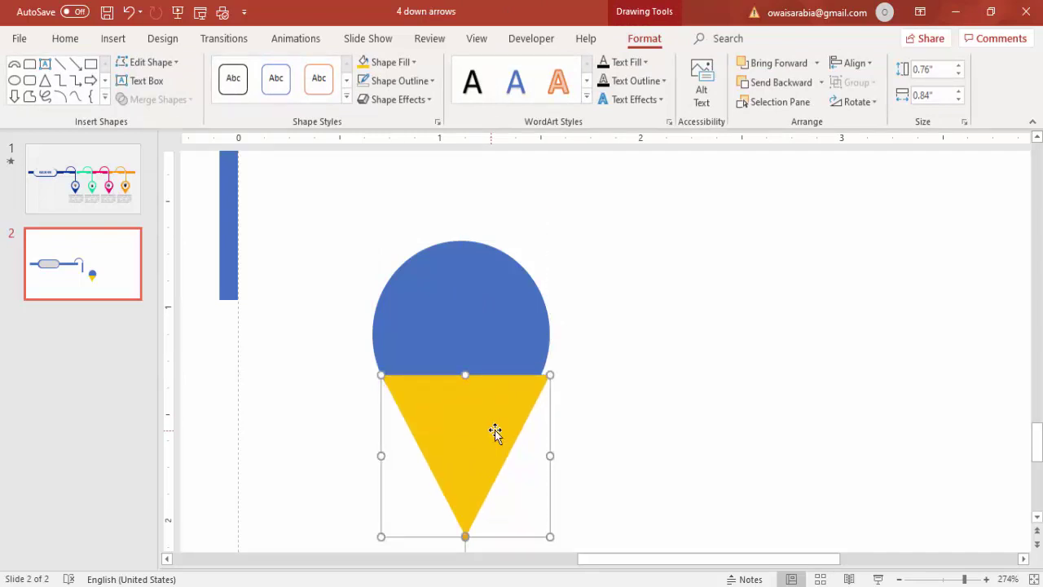
pyautogui.moveTo(549, 451); pyautogui.dragTo(539, 454)
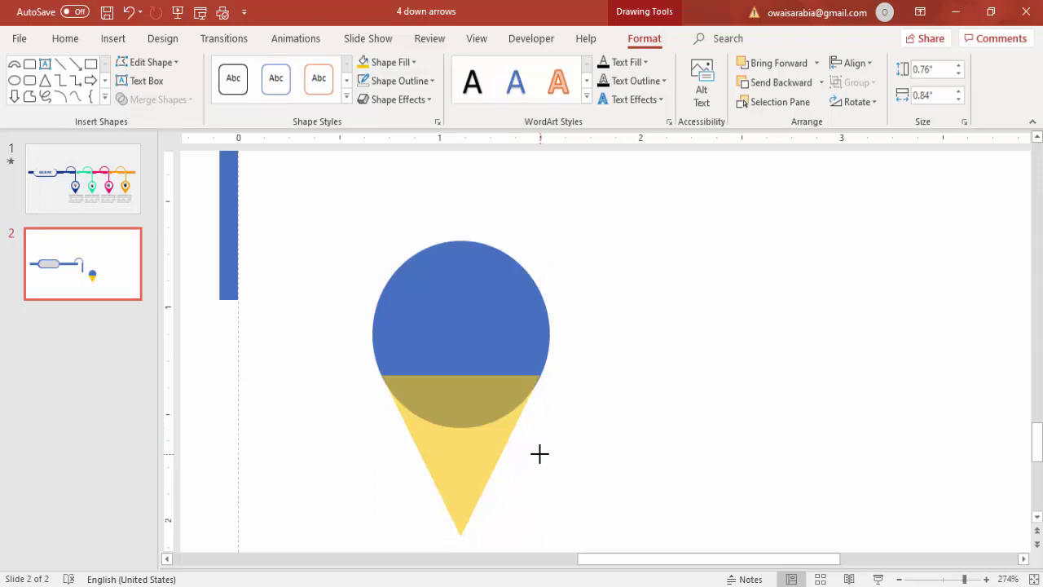
pyautogui.moveTo(541, 454); pyautogui.dragTo(543, 452)
pyautogui.click(564, 446)
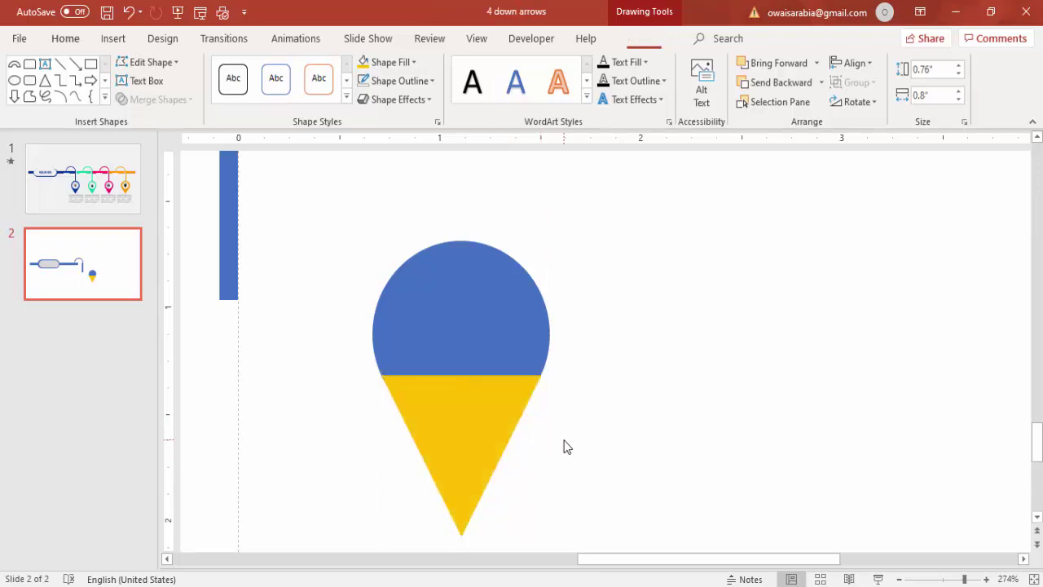
# Step: Select the triangle and circle and Union them into one teardrop pin
pyautogui.click(486, 435)
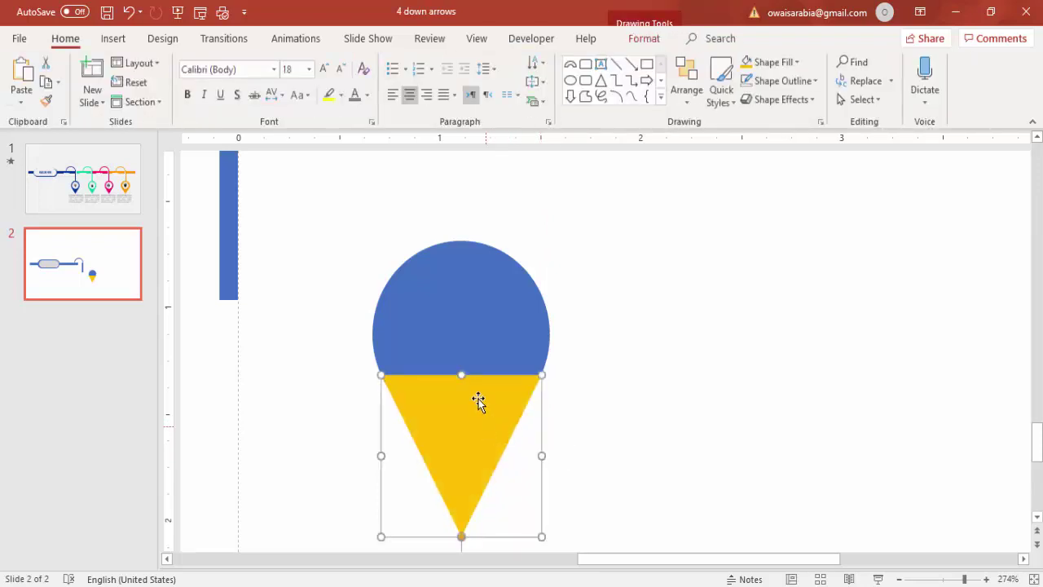
pyautogui.keyDown('shift'); pyautogui.click(470, 288); pyautogui.keyUp('shift')
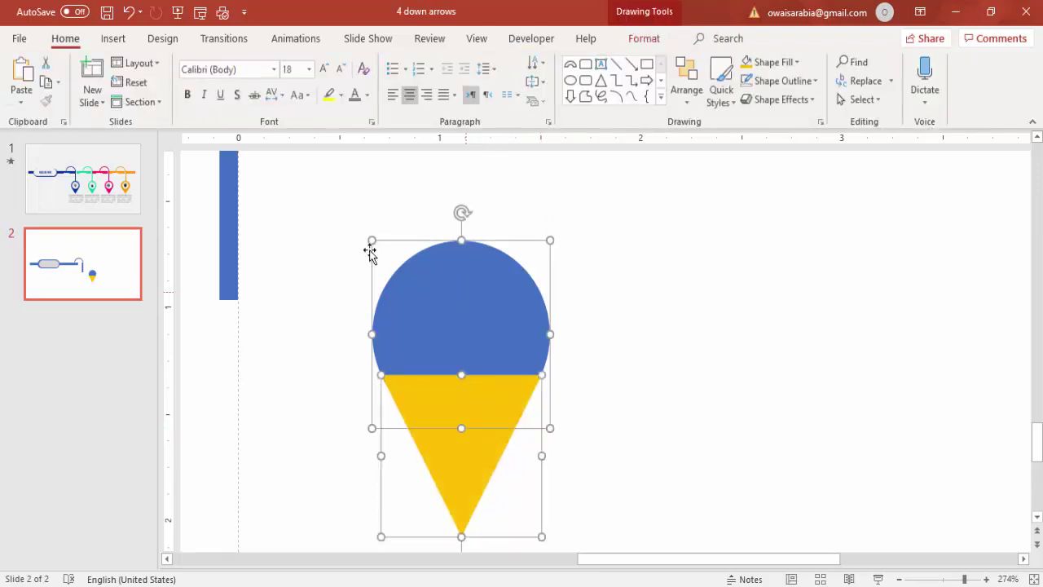
pyautogui.click(632, 39)
pyautogui.click(157, 100)
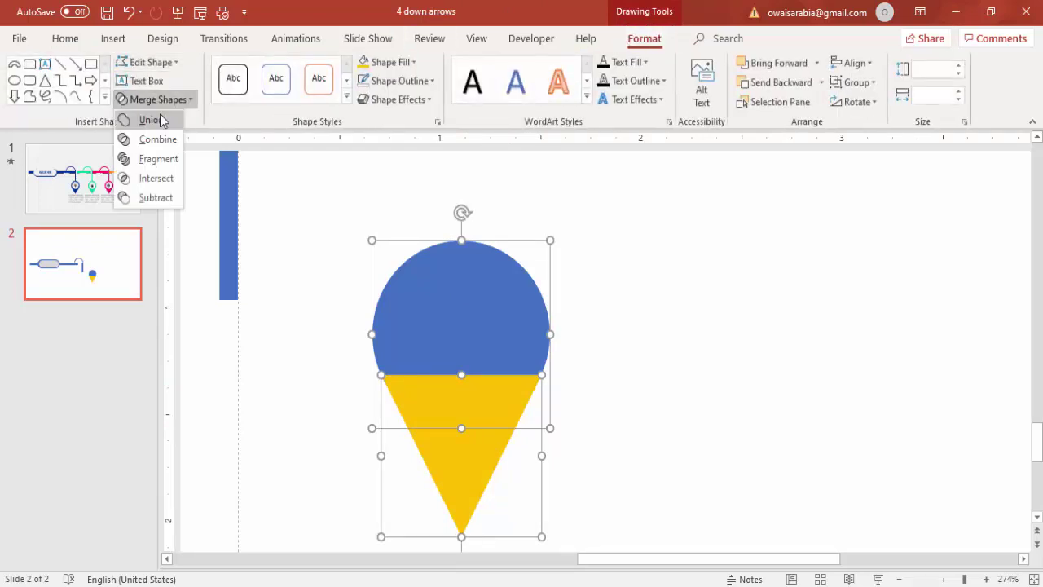
pyautogui.click(147, 117)
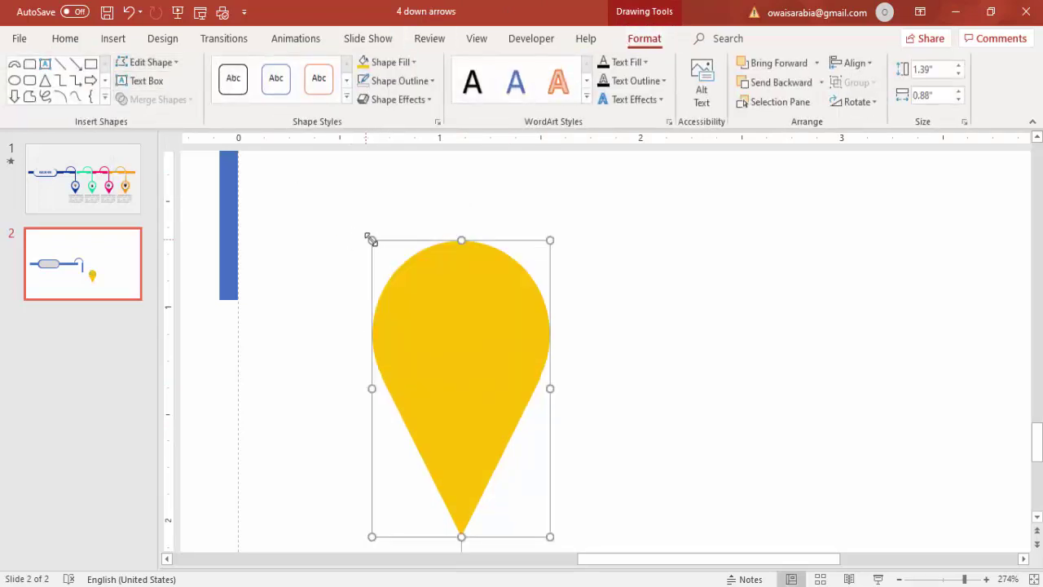
# Step: Shrink the teardrop pin from its top-left corner and zoom out to 60%
pyautogui.moveTo(371, 240); pyautogui.dragTo(254, 327)
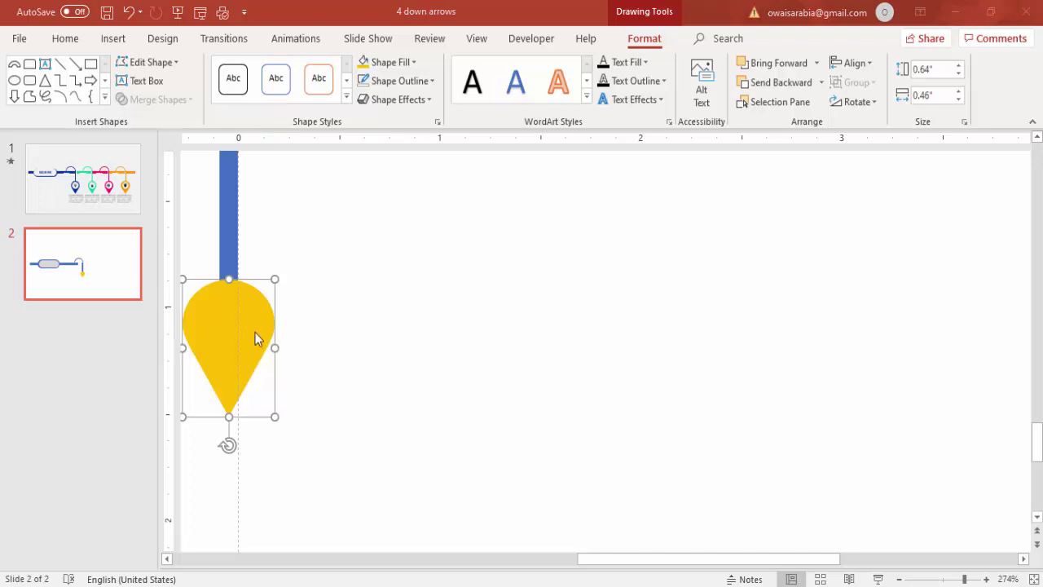
pyautogui.click(255, 332)
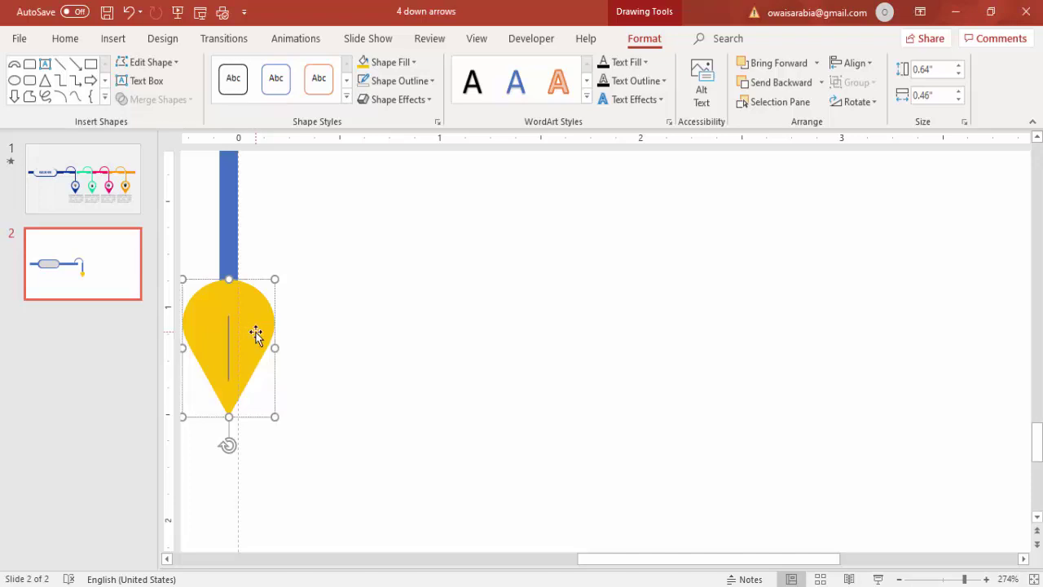
pyautogui.click(366, 348)
pyautogui.click(900, 578)
pyautogui.click(900, 579)
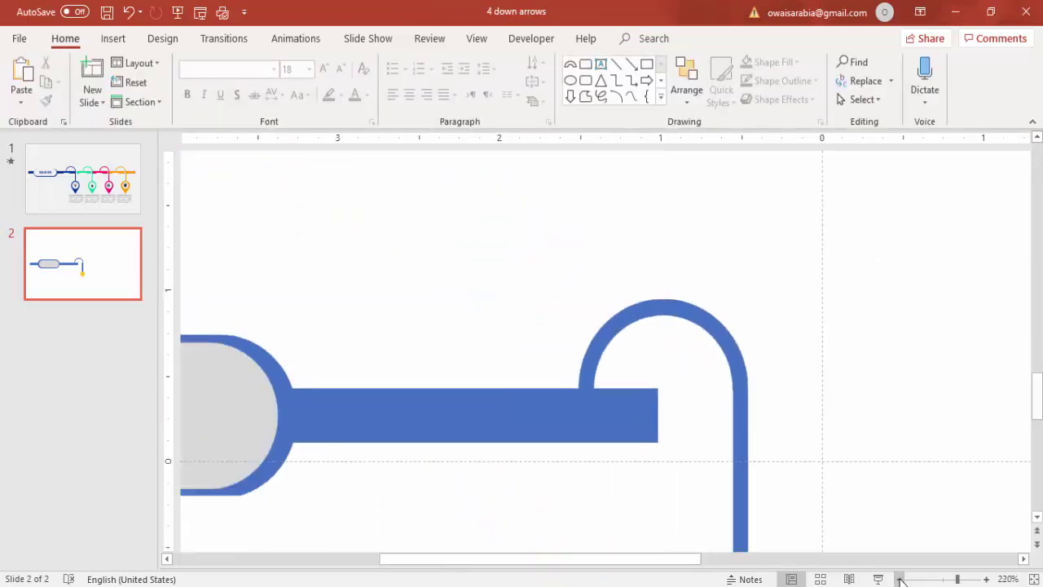
pyautogui.click(900, 579)
pyautogui.click(900, 579)
pyautogui.click(900, 579)
pyautogui.click(900, 578)
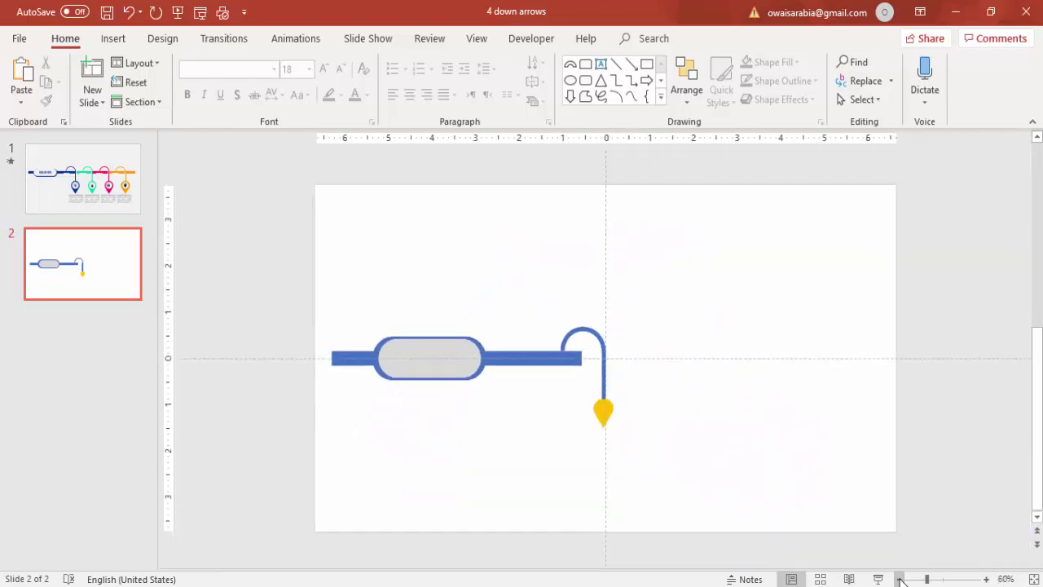
# Step: Enlarge the yellow teardrop marker in two corner drags below the blue strip
pyautogui.click(610, 409)
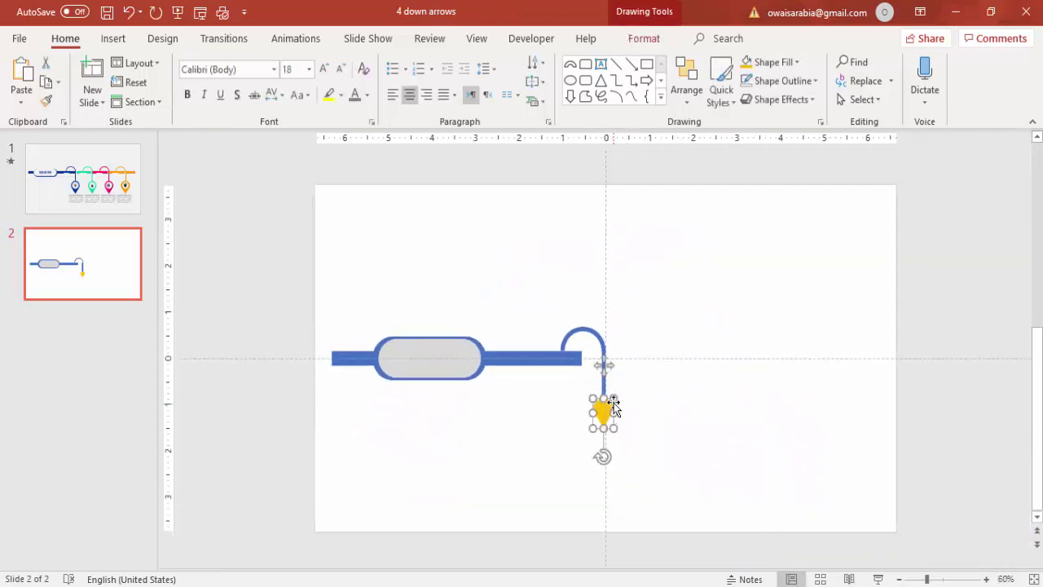
pyautogui.moveTo(614, 396)
pyautogui.mouseDown()
pyautogui.moveTo(625, 393)
pyautogui.moveTo(608, 419)
pyautogui.mouseUp()
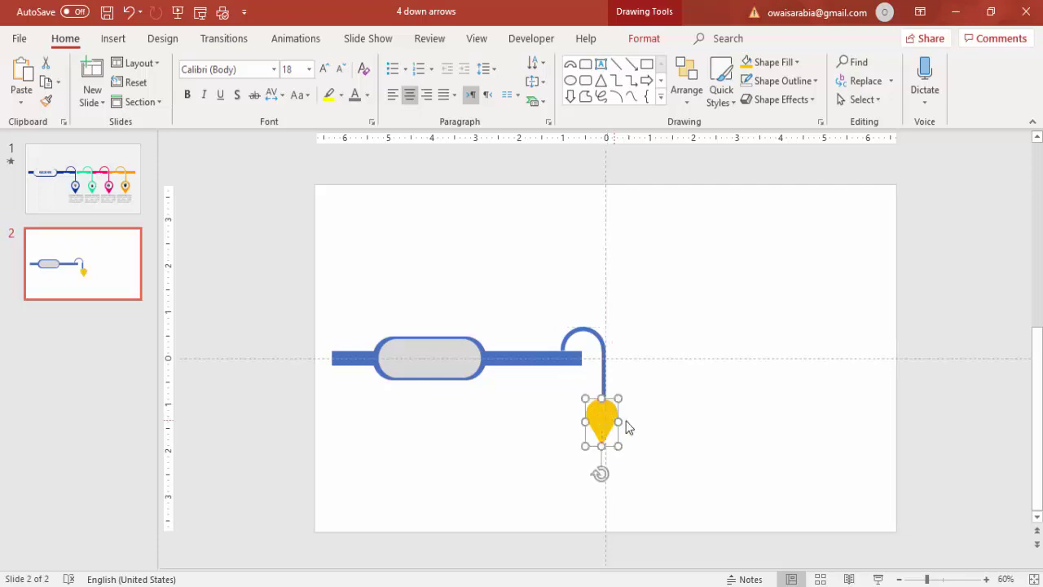
pyautogui.click(644, 422)
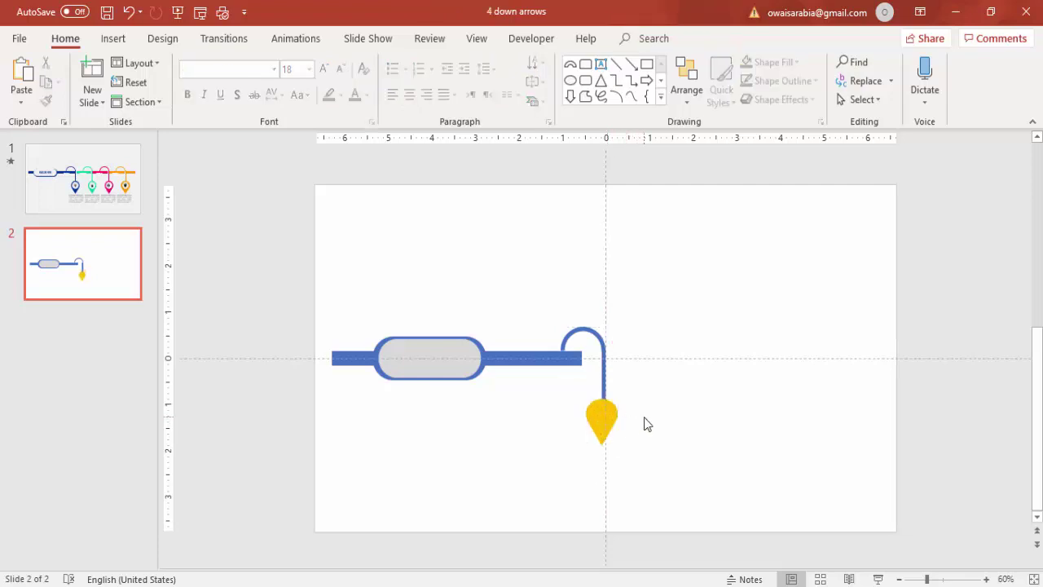
pyautogui.click(607, 415)
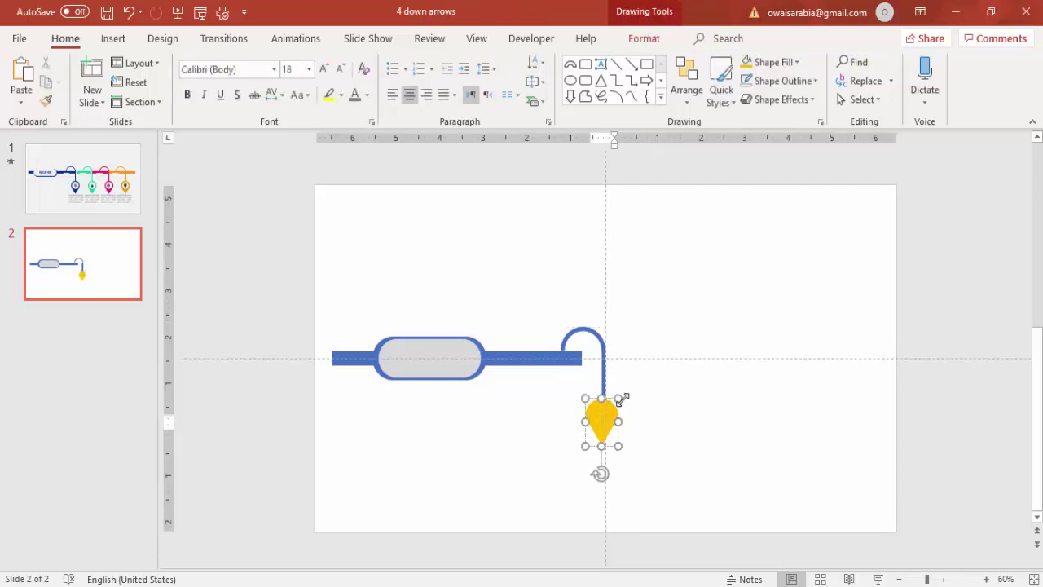
pyautogui.moveTo(622, 397); pyautogui.dragTo(613, 429)
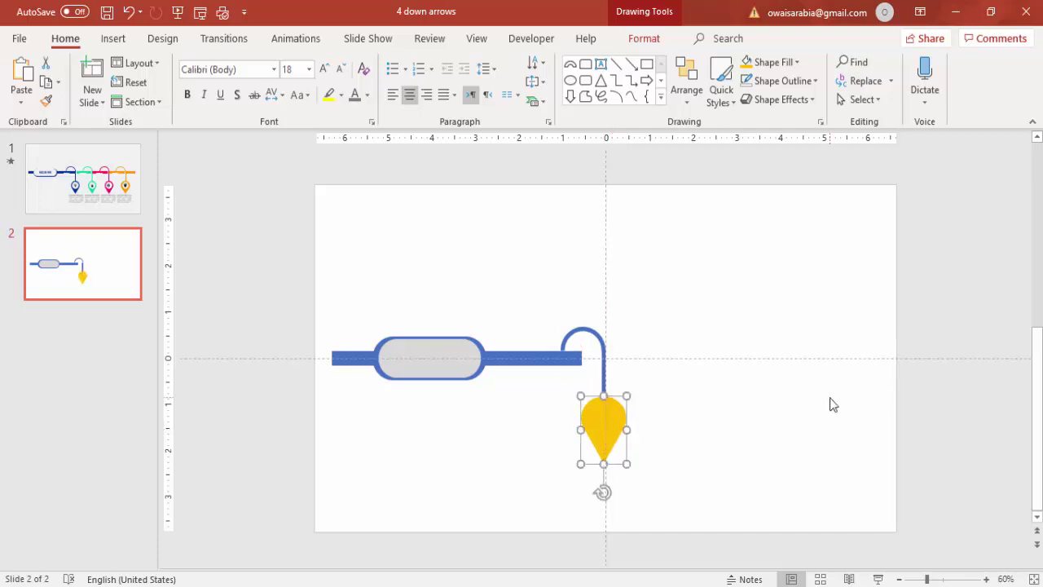
# Step: Group the vertical line, arc and yellow teardrop marker into one unit
pyautogui.keyDown('shift'); pyautogui.click(604, 369); pyautogui.keyUp('shift')
pyautogui.keyDown('shift'); pyautogui.click(585, 330); pyautogui.keyUp('shift')
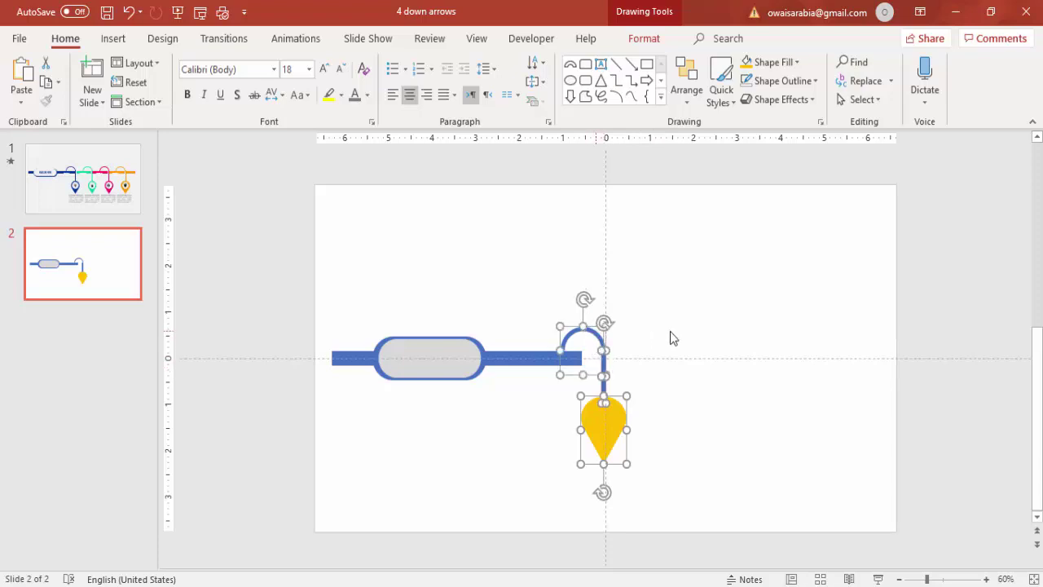
pyautogui.hotkey('ctrl', 'g')
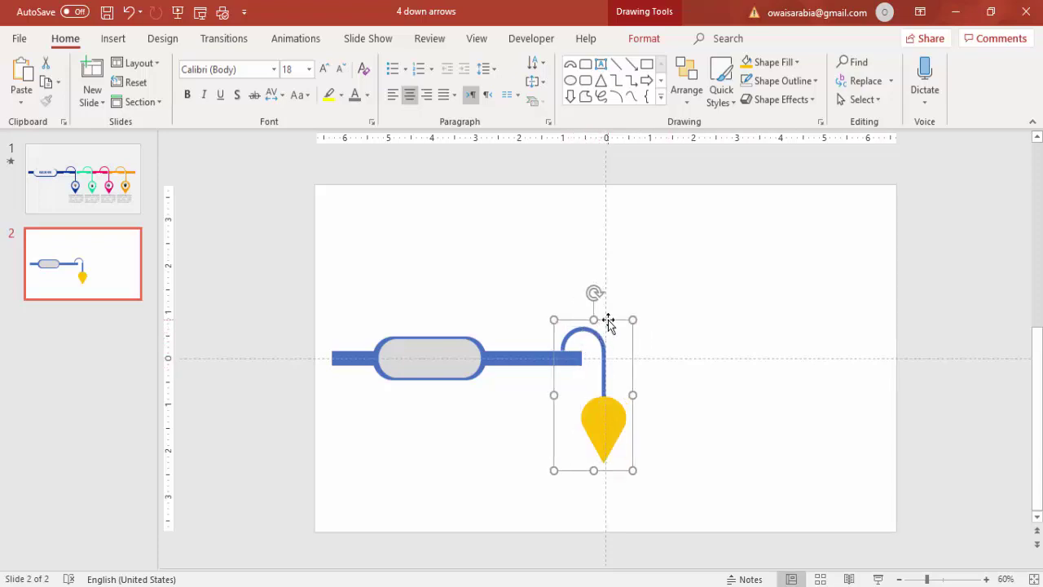
# Step: Shift the hook group left so the arc rises from the blue bar's right end
pyautogui.moveTo(606, 319)
pyautogui.mouseDown()
pyautogui.moveTo(590, 321)
pyautogui.moveTo(599, 327)
pyautogui.mouseUp()
pyautogui.press('Left')
pyautogui.press('Left')
pyautogui.press('Left')
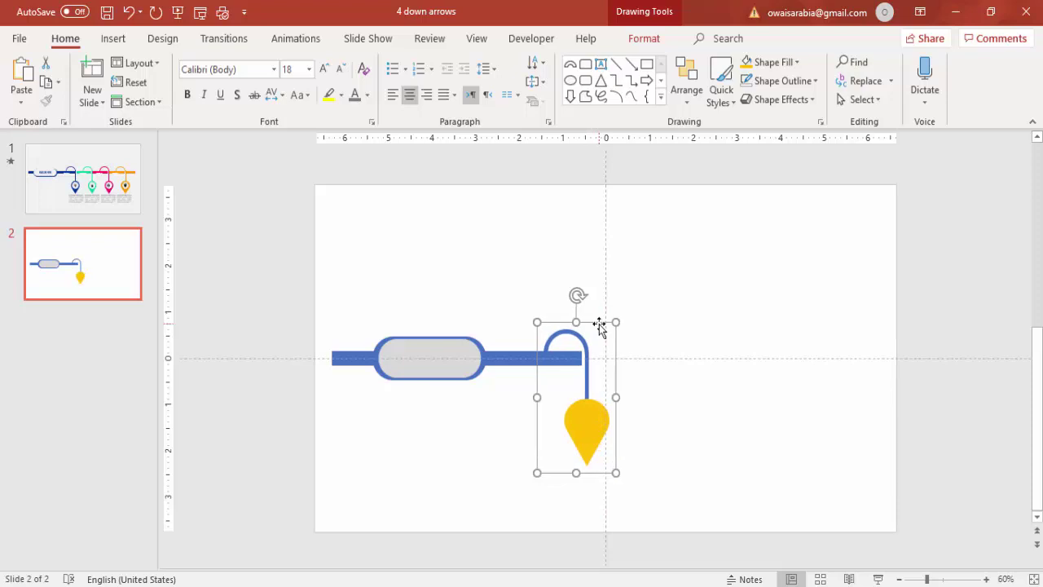
pyautogui.click(496, 358)
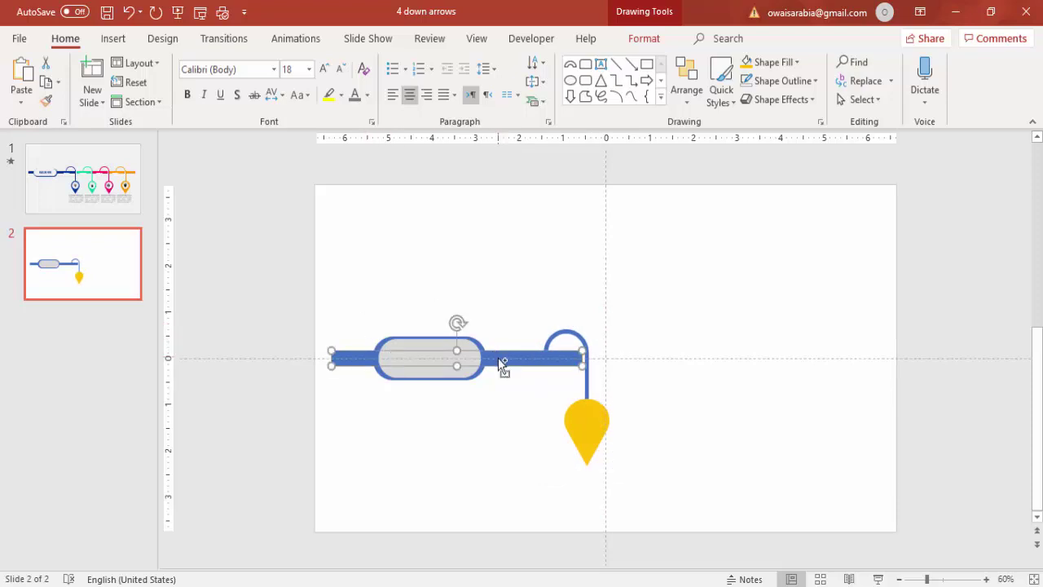
# Step: Copy the blue bar to the right of the hook and resize the copy to 1.9" wide
pyautogui.moveTo(503, 365); pyautogui.dragTo(753, 358)
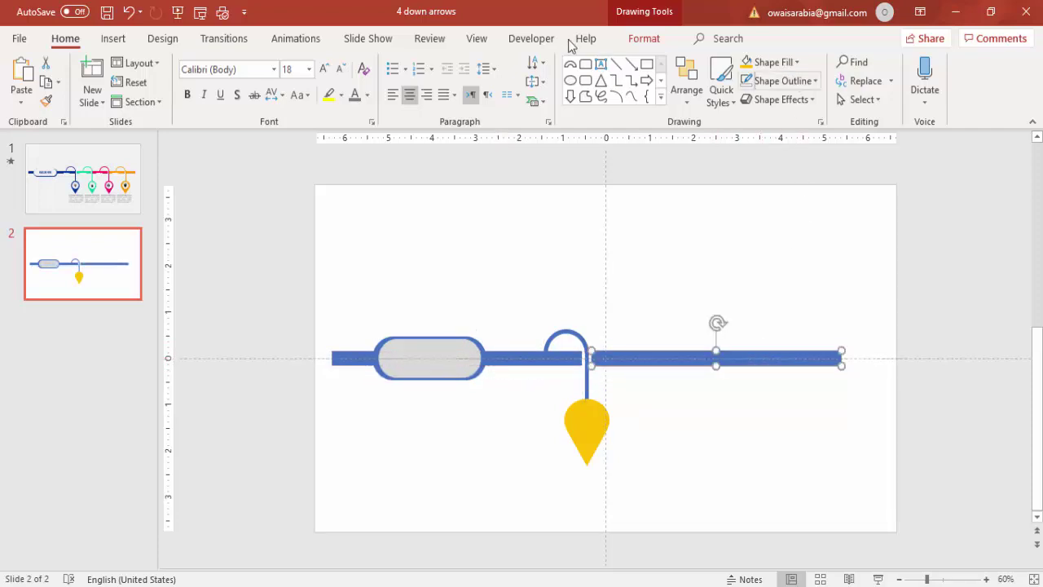
pyautogui.click(636, 41)
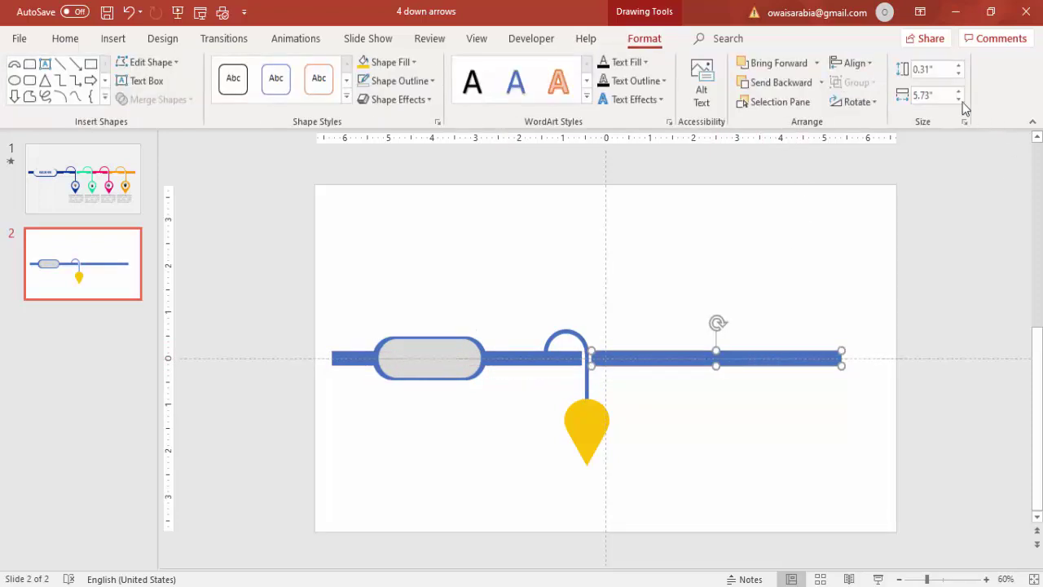
pyautogui.moveTo(959, 100); pyautogui.dragTo(957, 102)
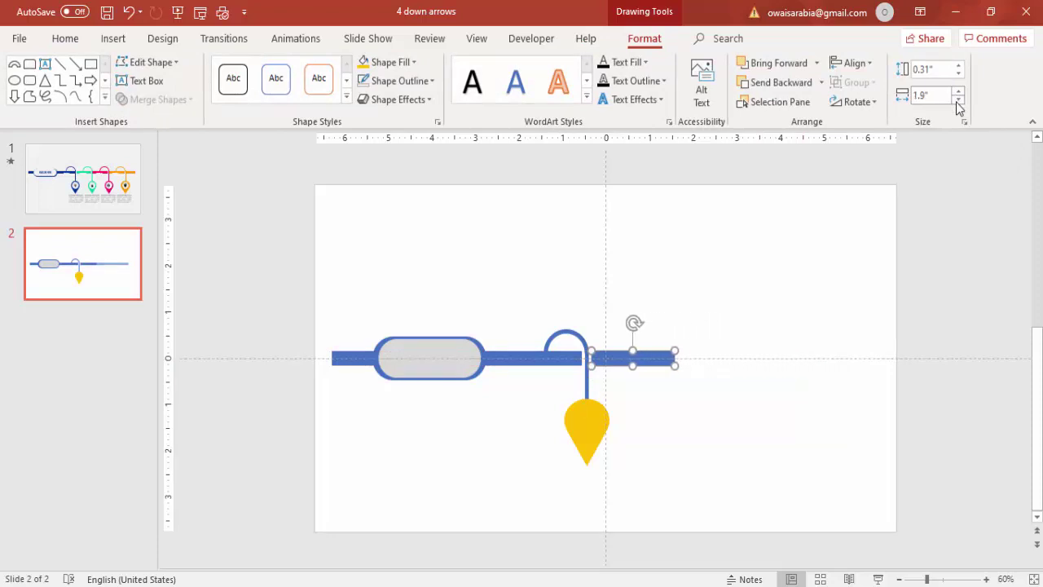
# Step: Duplicate the hooked marker group
pyautogui.click(717, 261)
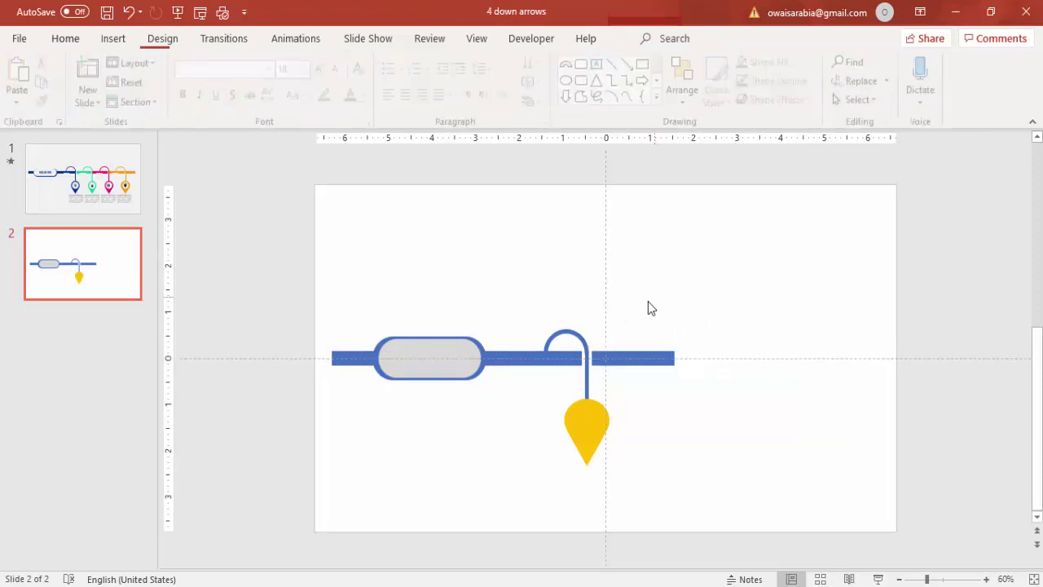
pyautogui.click(554, 330)
pyautogui.hotkey('ctrl', 'd')
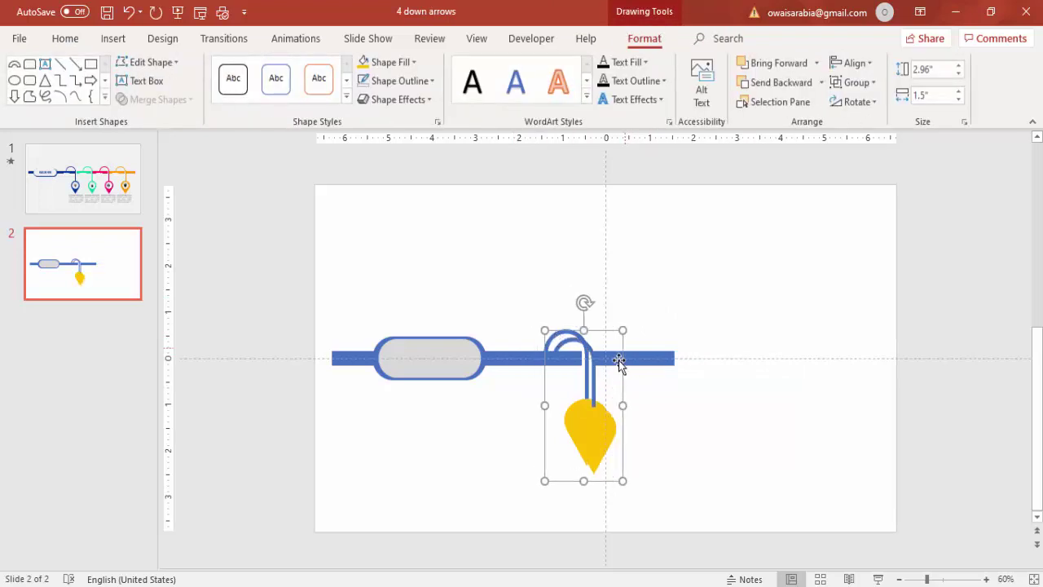
# Step: Move the duplicate hook to the short bar's right end and duplicate it with that bar segment
pyautogui.moveTo(608, 333); pyautogui.dragTo(693, 319)
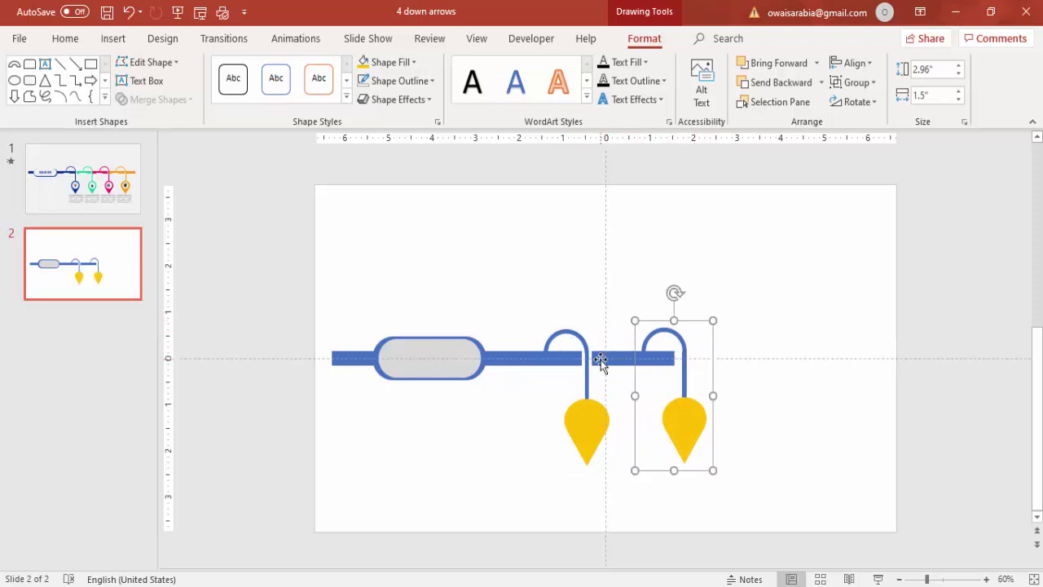
pyautogui.keyDown('shift'); pyautogui.click(600, 362); pyautogui.keyUp('shift')
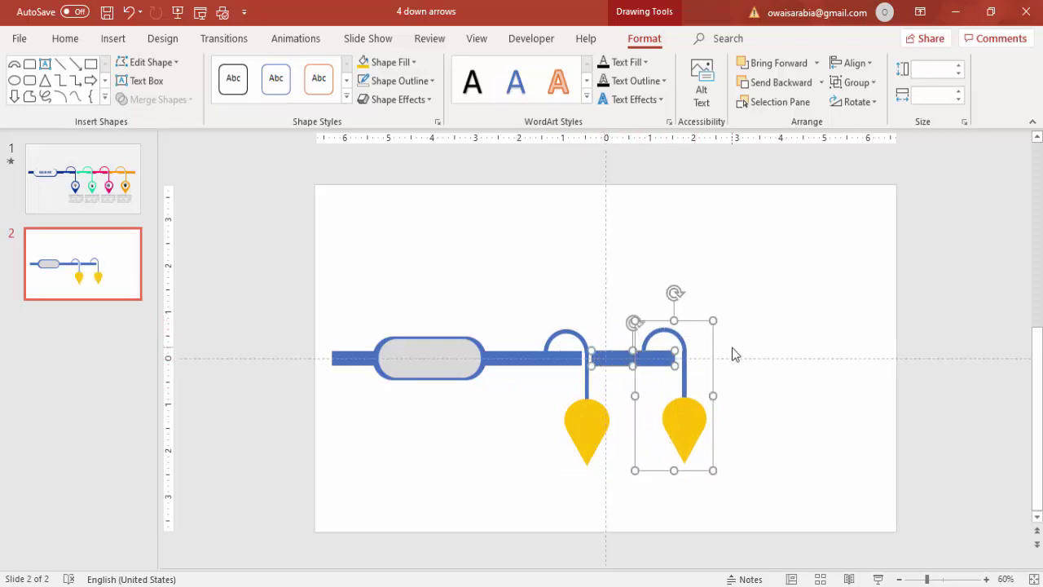
pyautogui.hotkey('ctrl', 'd')
# Step: Place the copy as a third marker further right and nudge the middle marker slightly left
pyautogui.moveTo(725, 325); pyautogui.dragTo(799, 319)
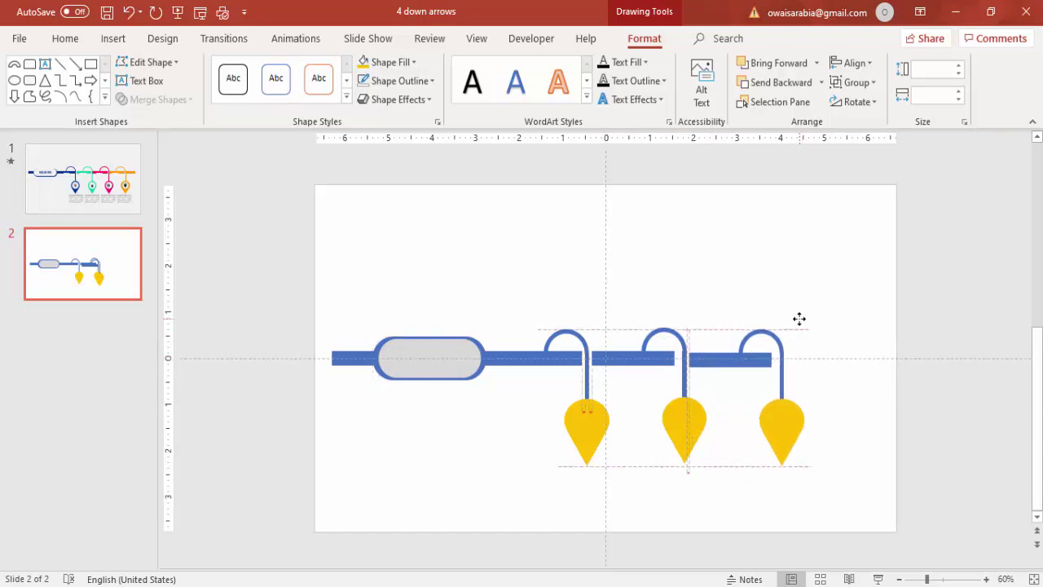
pyautogui.click(826, 367)
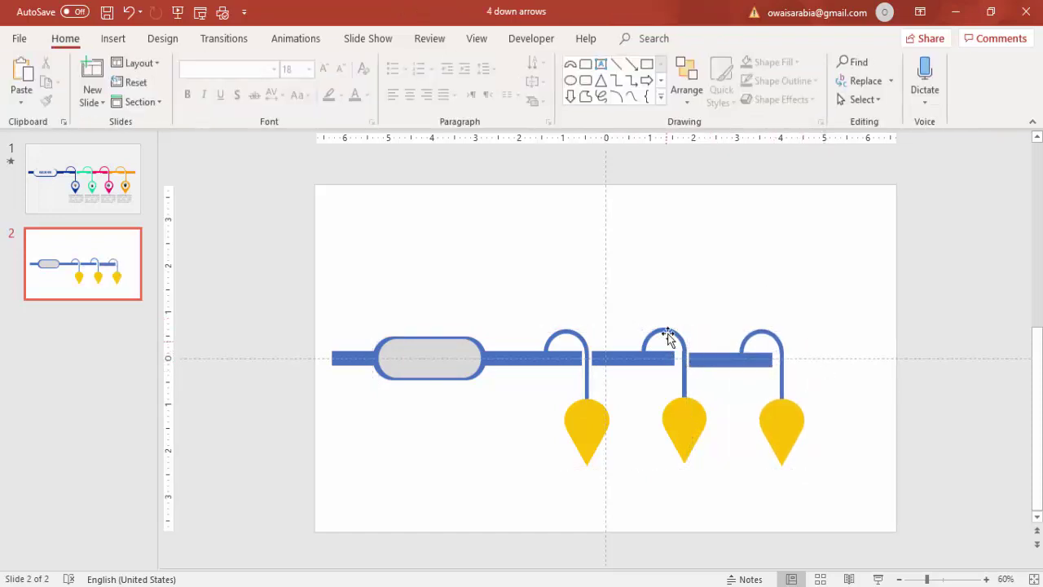
pyautogui.click(668, 332)
pyautogui.hotkey('ctrl', 'Left')
pyautogui.hotkey('ctrl', 'Left')
pyautogui.hotkey('ctrl', 'Left')
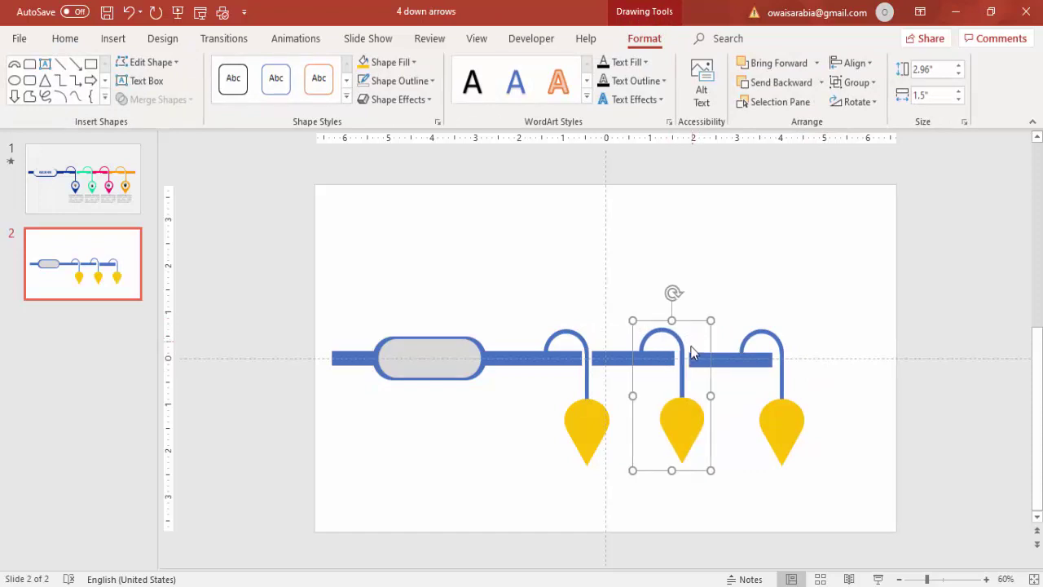
# Step: Nudge the rightmost short bar segment and its marker group slightly left
pyautogui.click(721, 358)
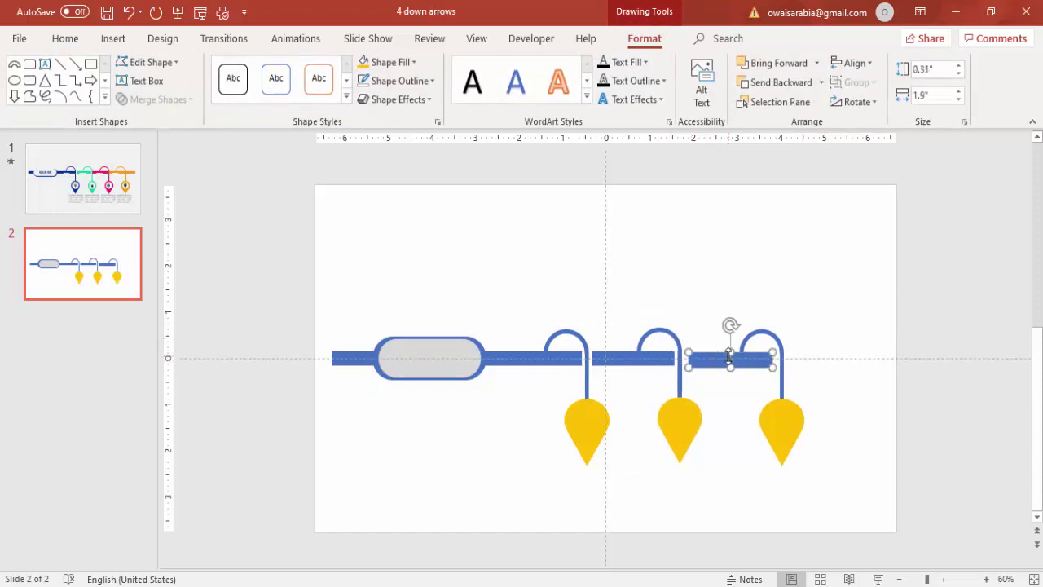
pyautogui.keyDown('shift'); pyautogui.click(750, 333); pyautogui.keyUp('shift')
pyautogui.hotkey('ctrl', 'Left')
pyautogui.hotkey('ctrl', 'Left')
pyautogui.hotkey('ctrl', 'Left')
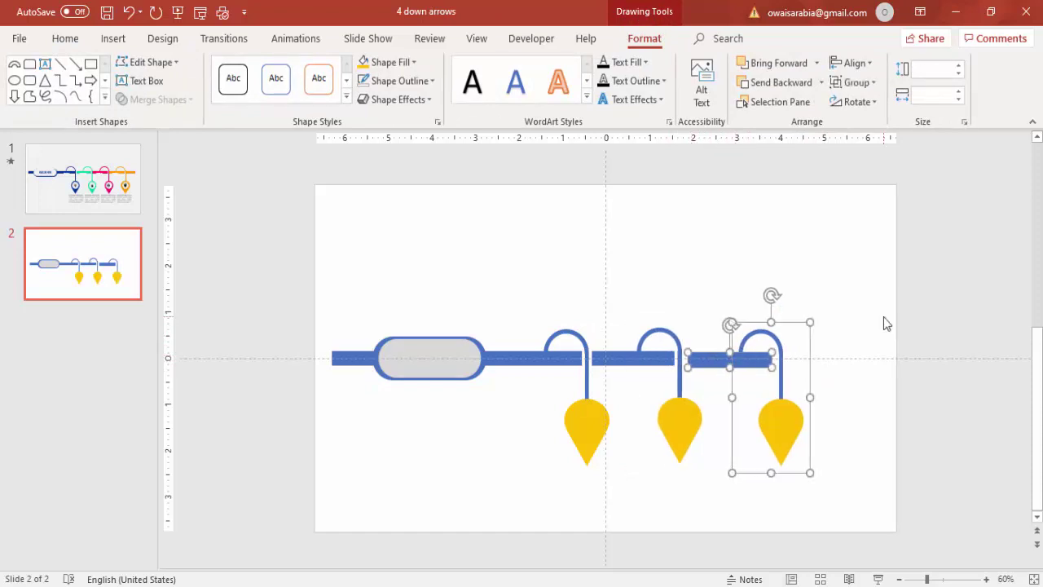
pyautogui.hotkey('ctrl', 'Left')
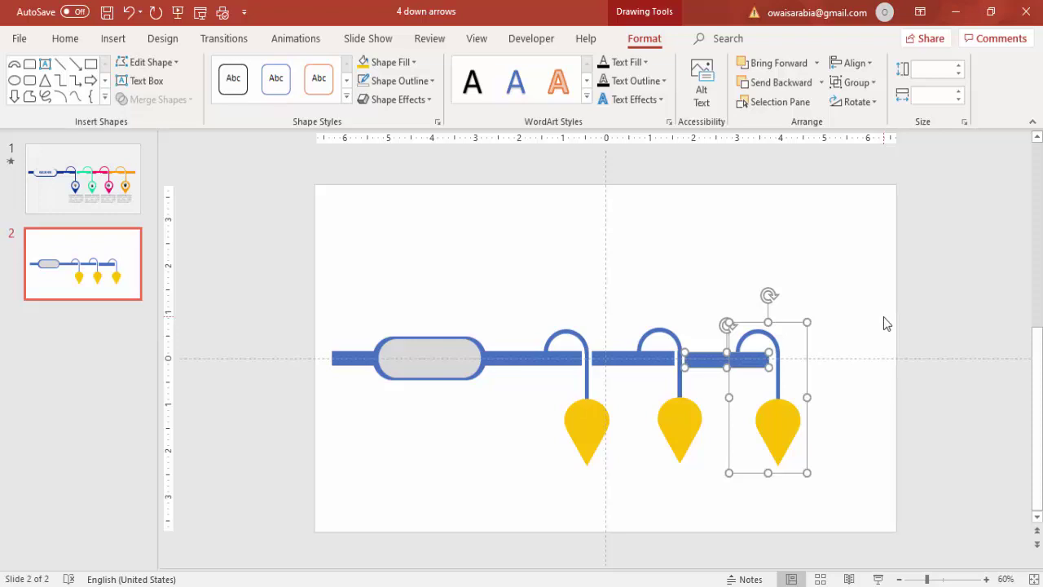
pyautogui.click(852, 299)
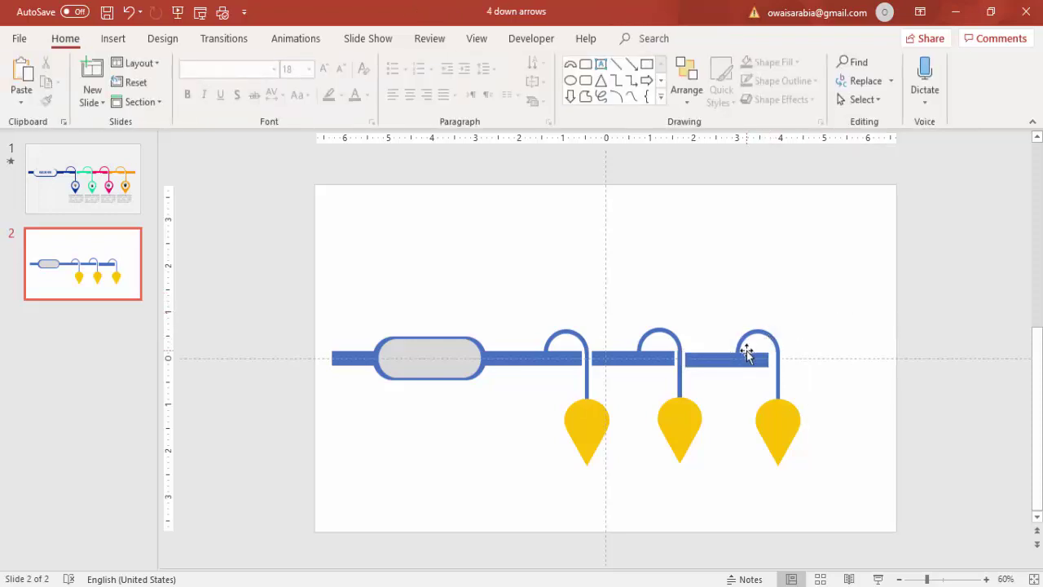
# Step: Copy the rightmost bar segment to extend the timeline past the third marker
pyautogui.click(728, 358)
pyautogui.moveTo(729, 362); pyautogui.dragTo(835, 361)
pyautogui.hotkey('ctrl', 'z')
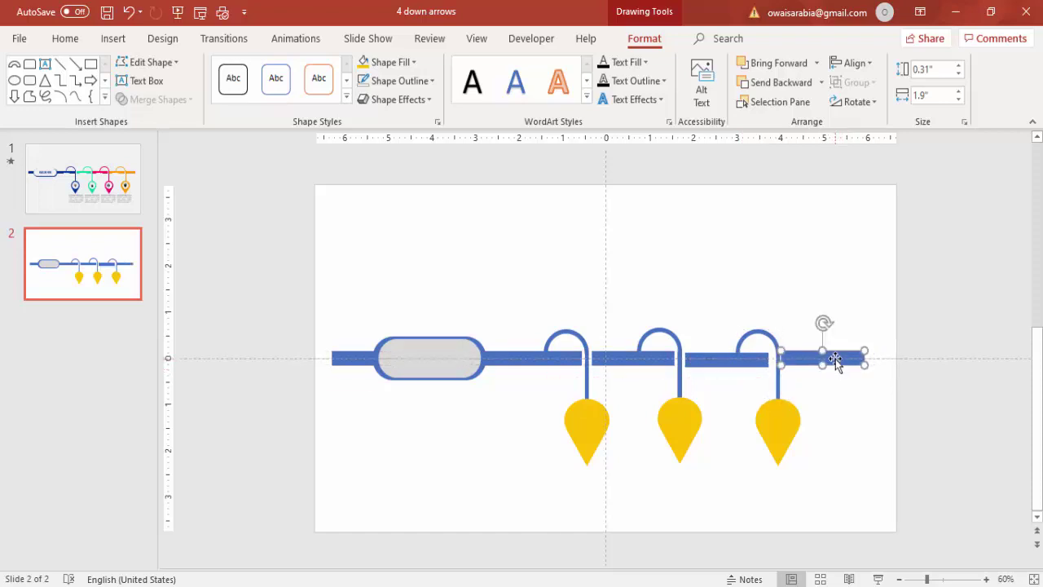
pyautogui.click(689, 308)
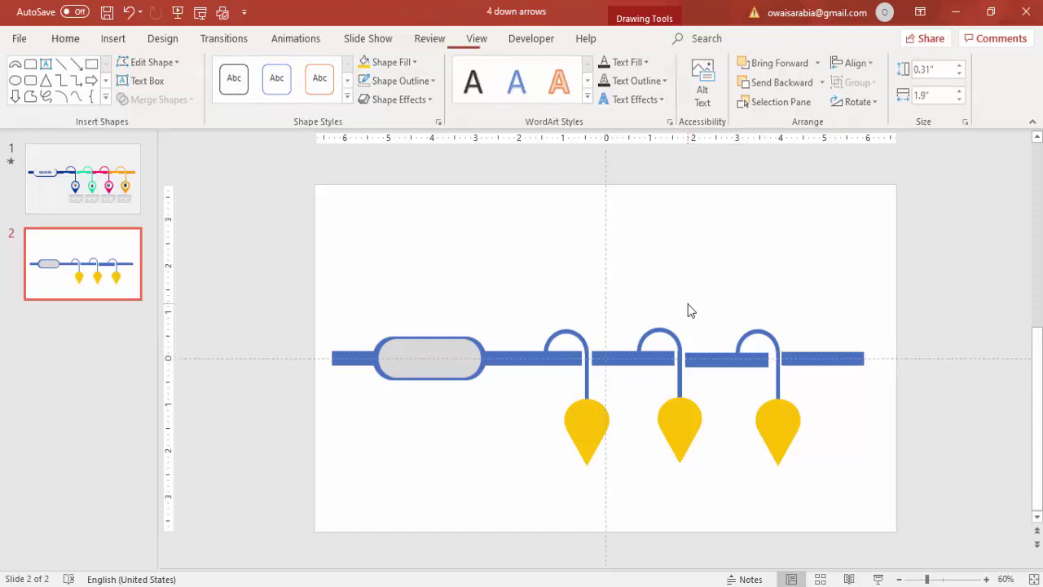